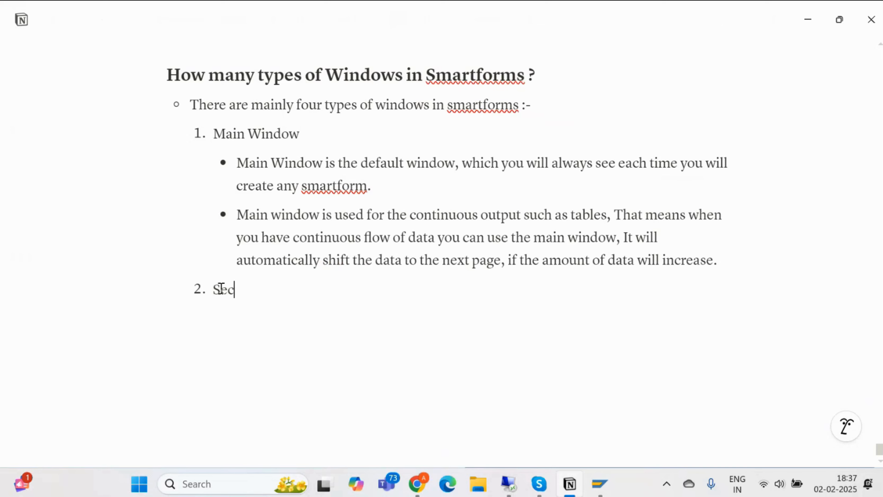
- Finish the second numbered item as "Secondary Window" and start a nested bullet list beneath it
type("indow")
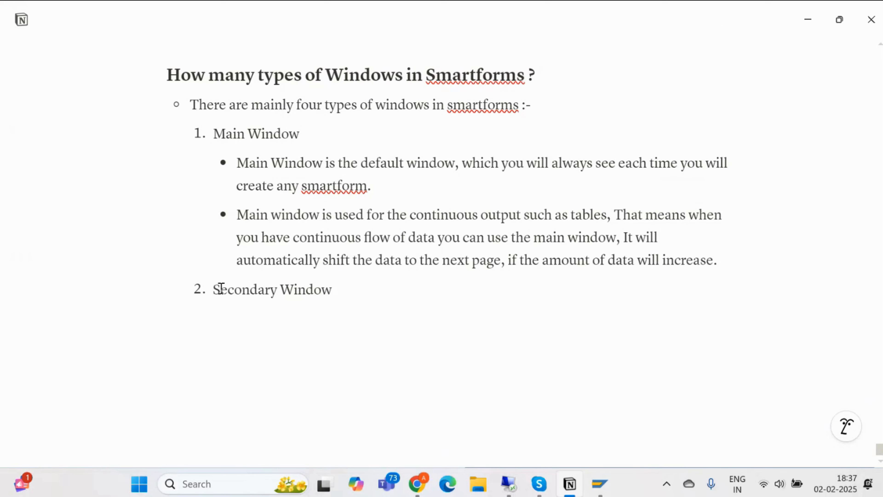
key("Return")
key("BackSpace")
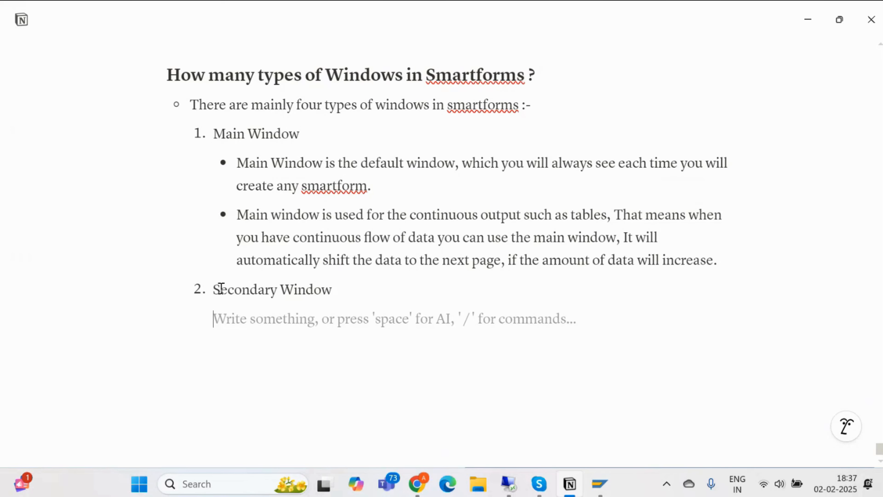
type("- ")
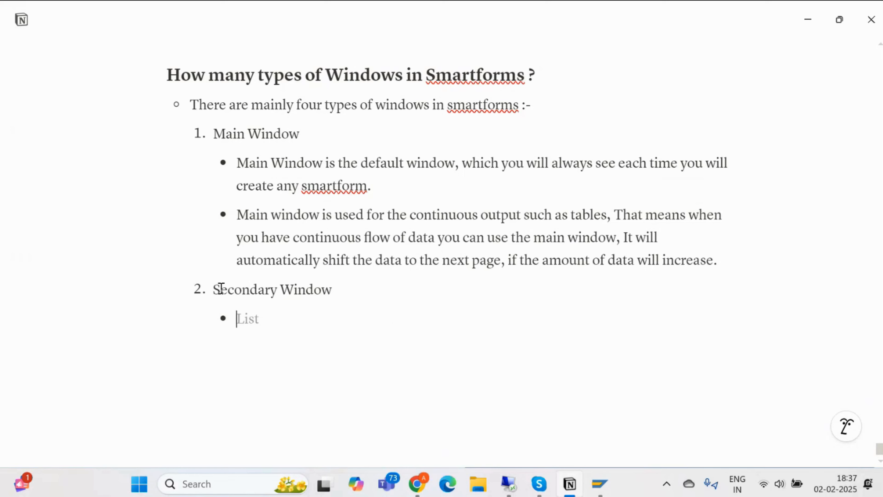
- Write the first bullet under Secondary Window: "This window is mainly used to display the output for a fixed length."
type("This window ")
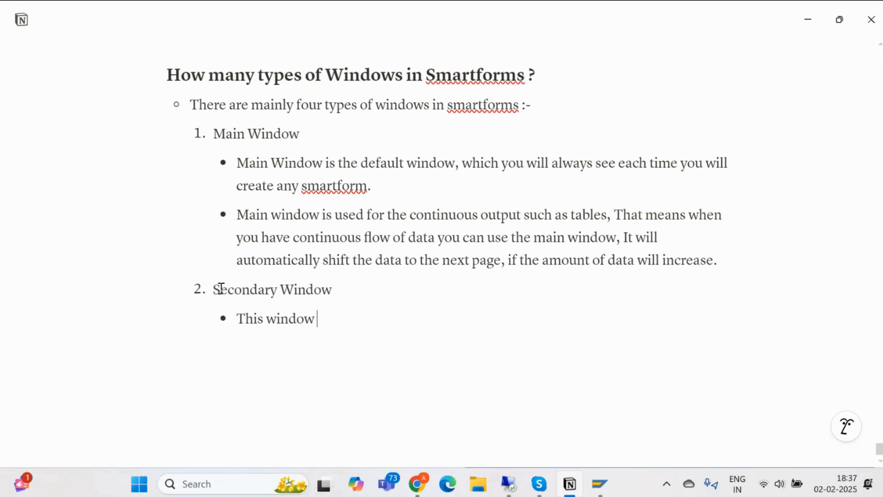
type("is man")
key("BackSpace")
type("inly used ")
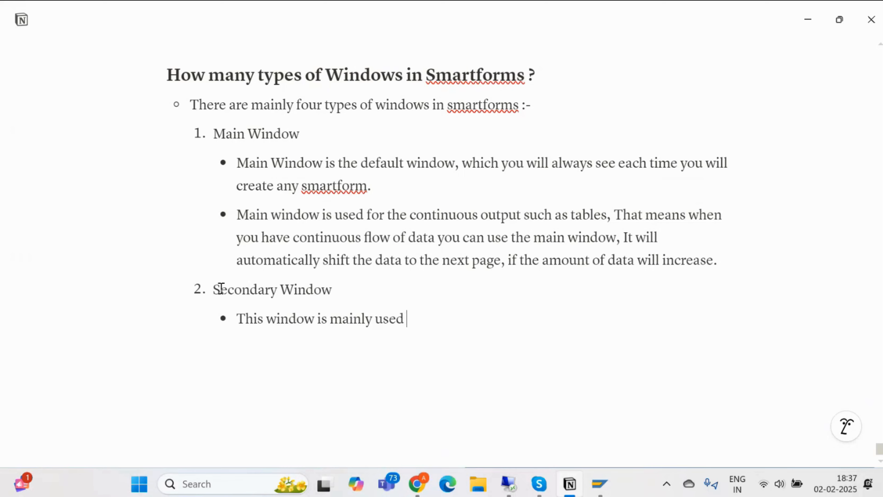
type("to display ")
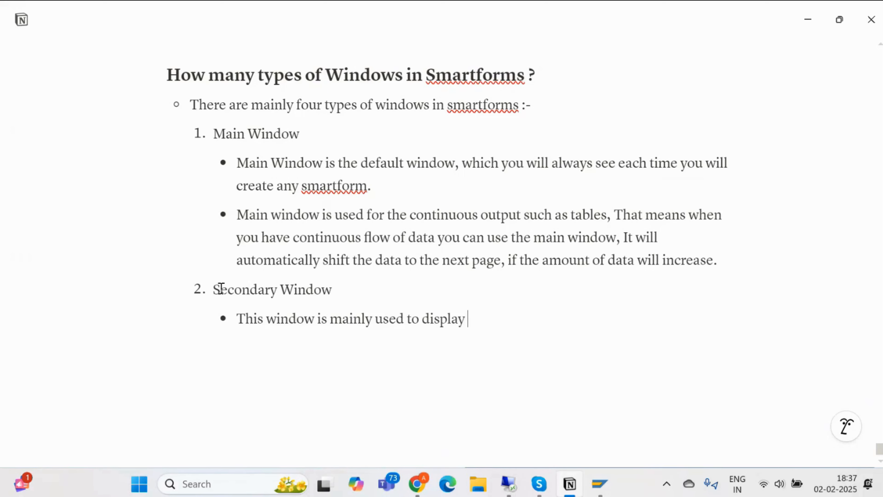
type("the output ")
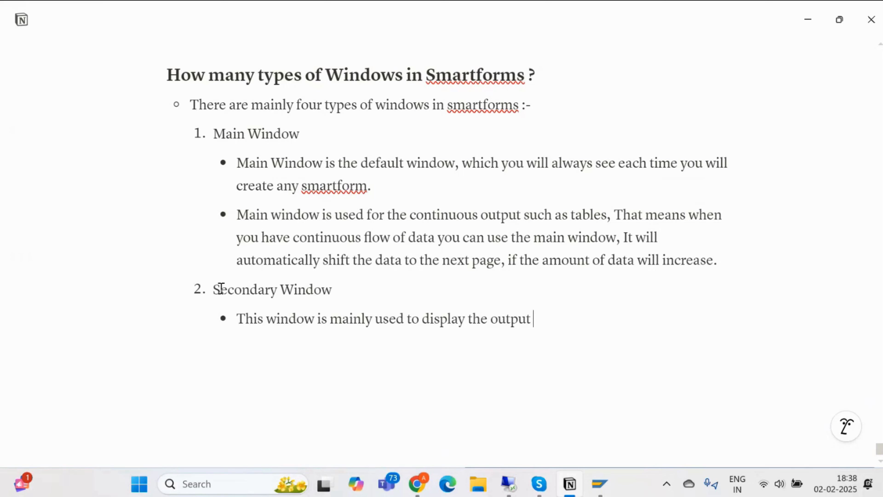
type("for a fixed lleng")
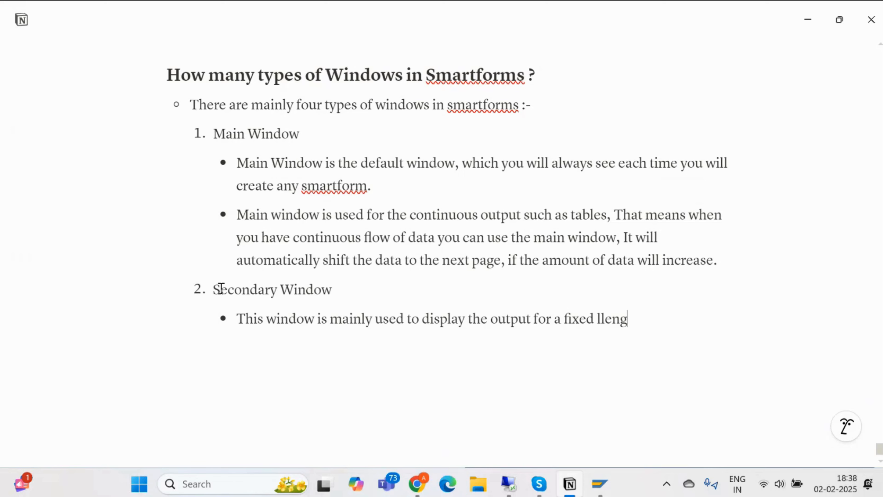
type("tj")
key("BackSpace")
key("BackSpace")
key("BackSpace")
key("BackSpace")
key("BackSpace")
key("BackSpace")
type("eng")
- Switch to the browser to view the sample Employee Details smartform layout, and return to the Notion notes
key("alt+Tab")
key("alt+Tab")
key("alt+Tab")
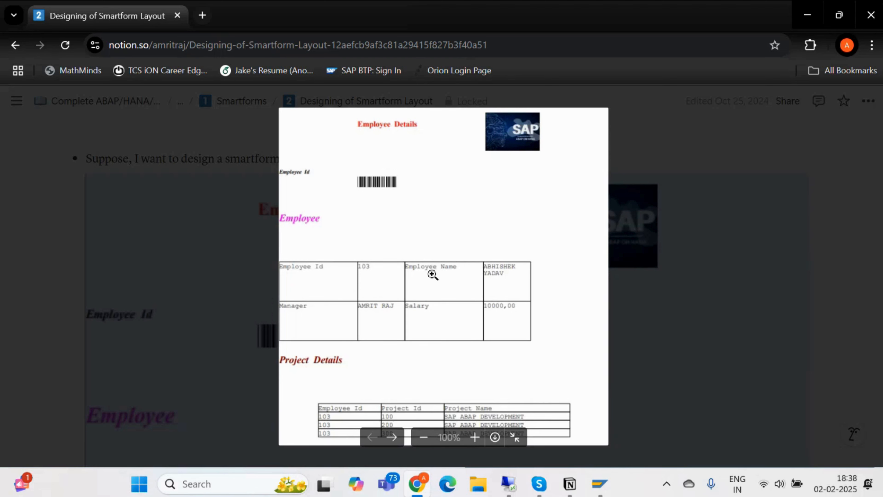
key("alt+Tab")
- Add a second bullet under Secondary Window: "For displaying fixed amount of records we create a template inside the Secondary Window."
scroll(440, 274, "down", 1)
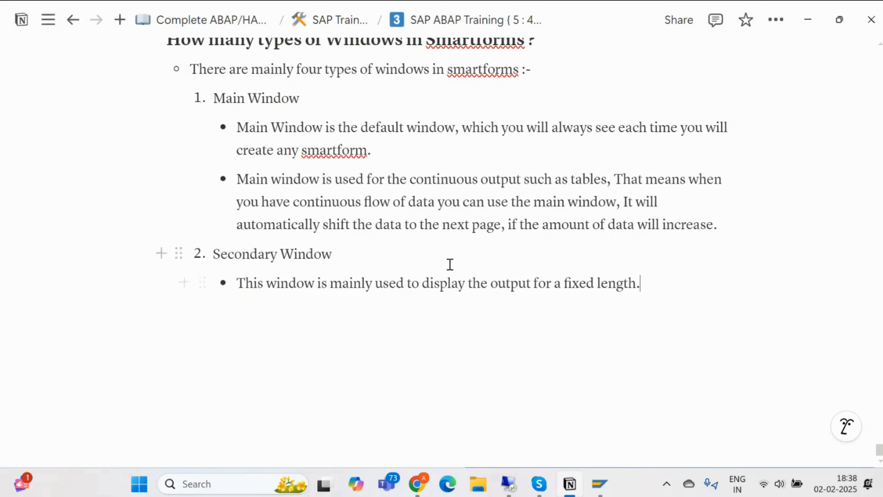
key("Return")
type("Fo")
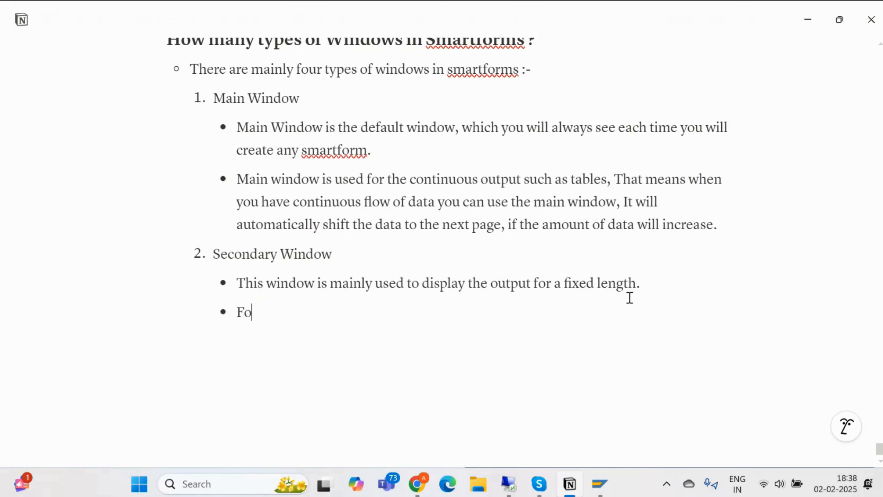
type("r dispaying fi")
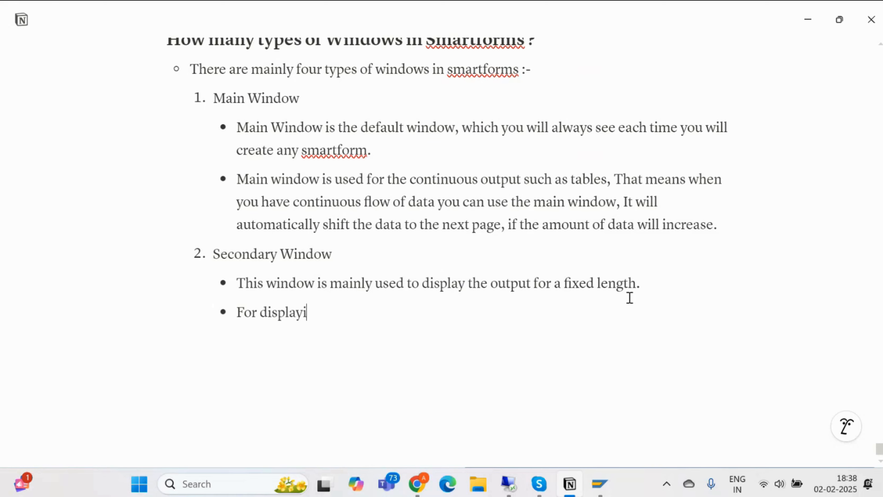
type("xe")
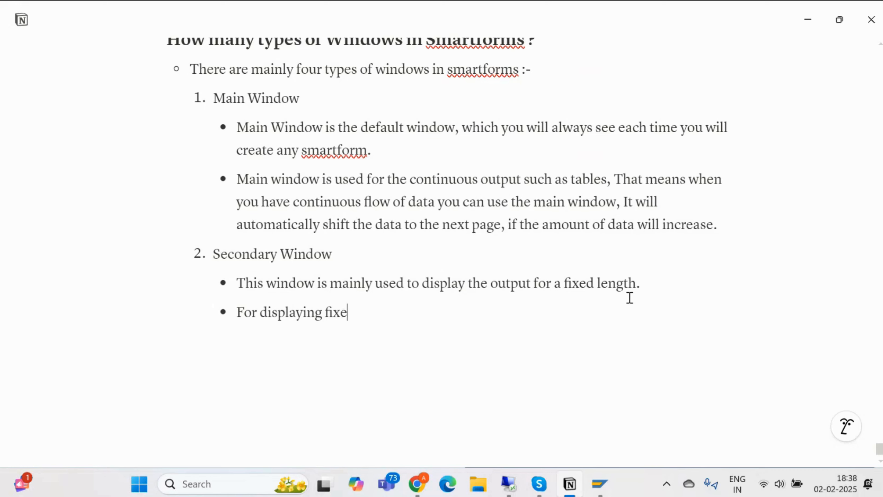
type("d amounto f")
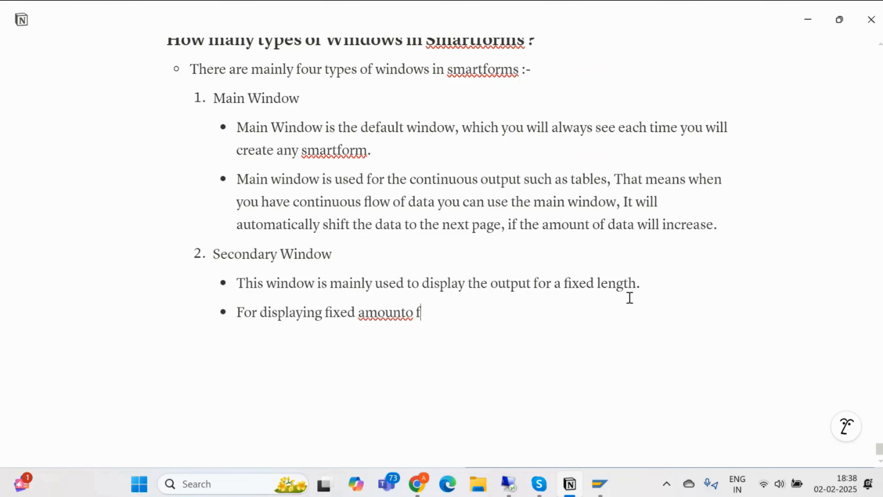
key("BackSpace")
key("BackSpace")
key("BackSpace")
type("of ")
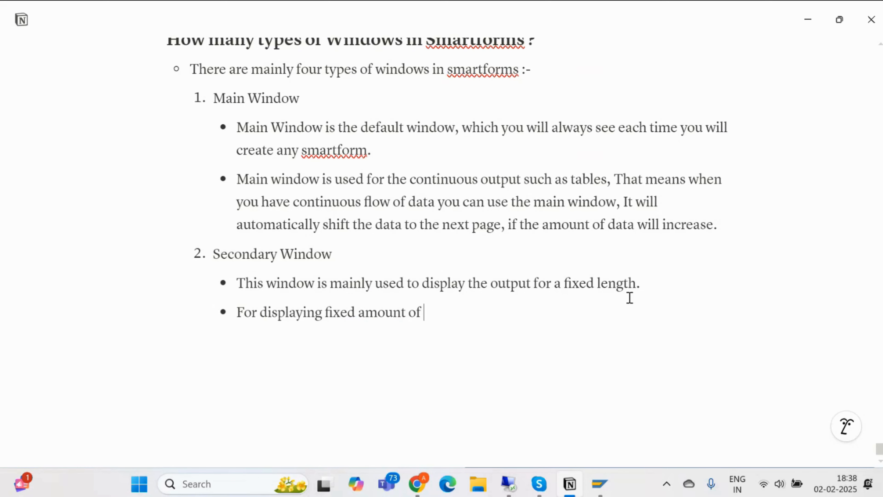
type("records we")
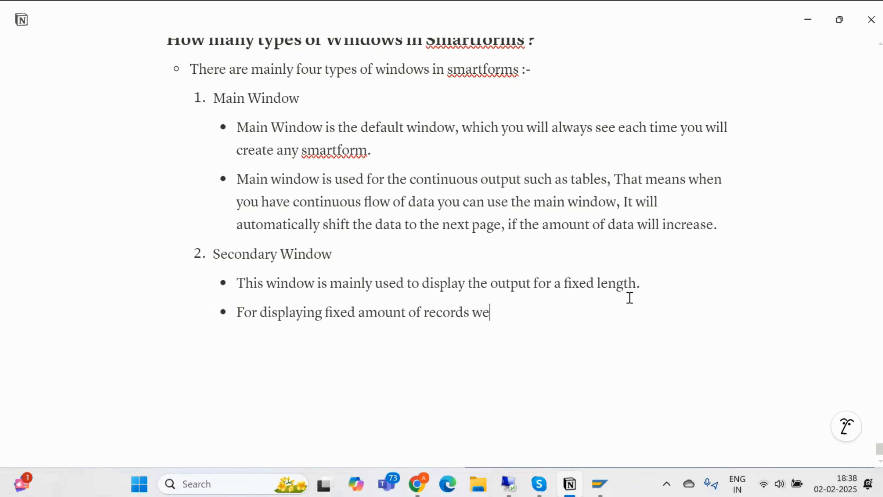
type(" create a te")
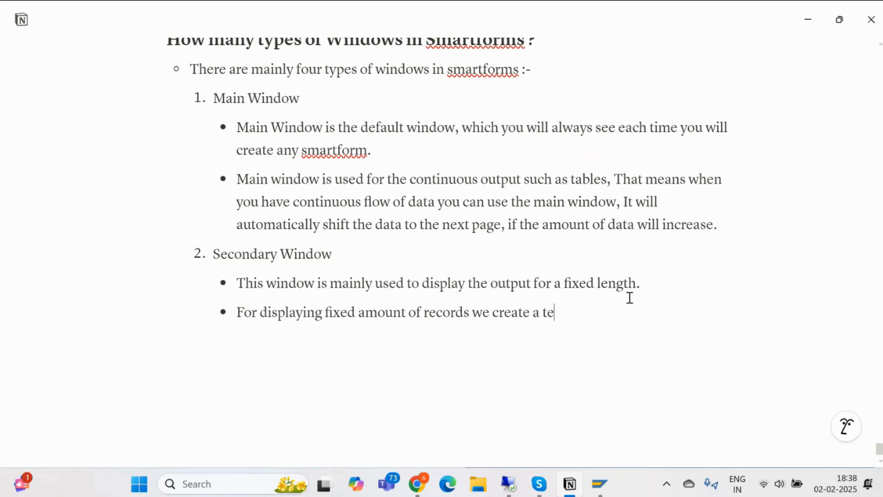
type("mplate ")
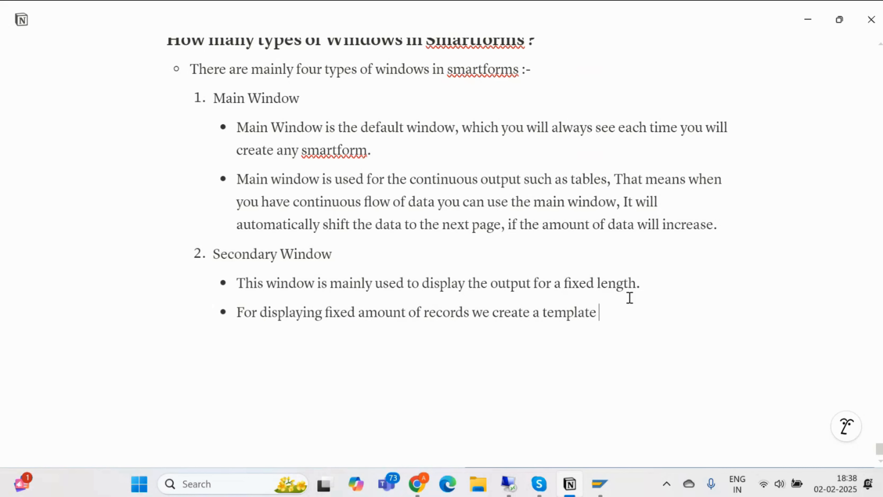
type("inside the")
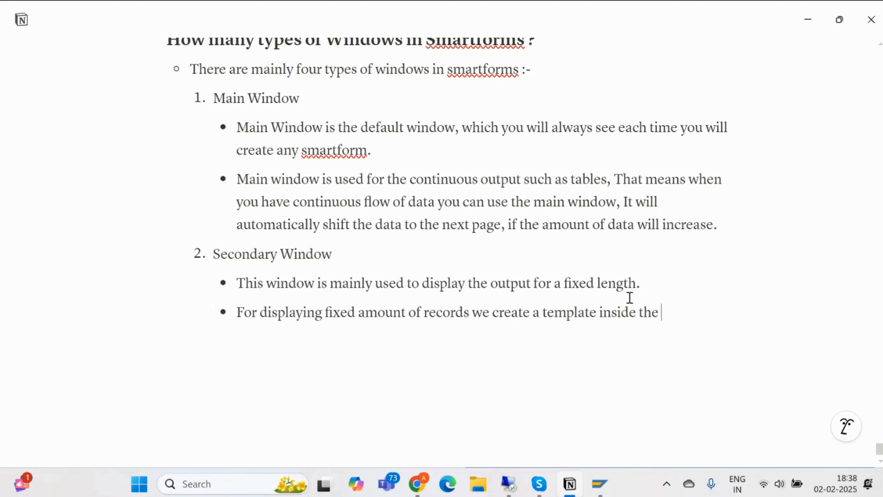
type(" Secondary W")
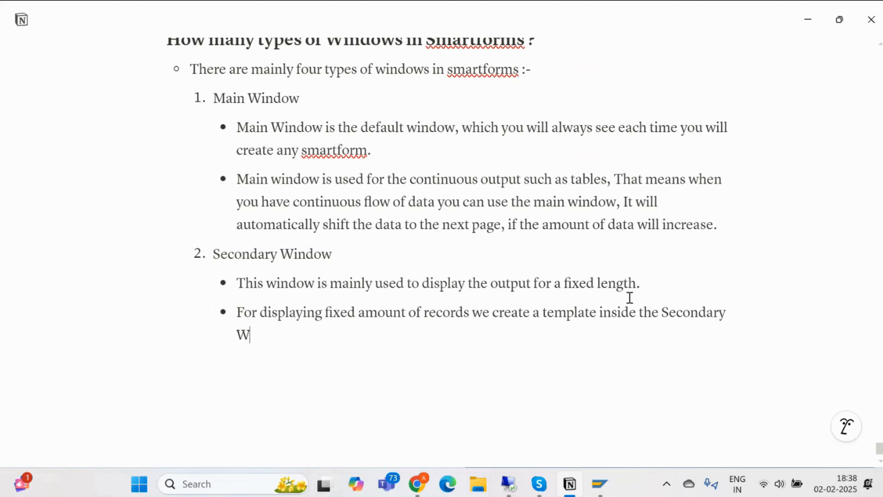
type("inodow.")
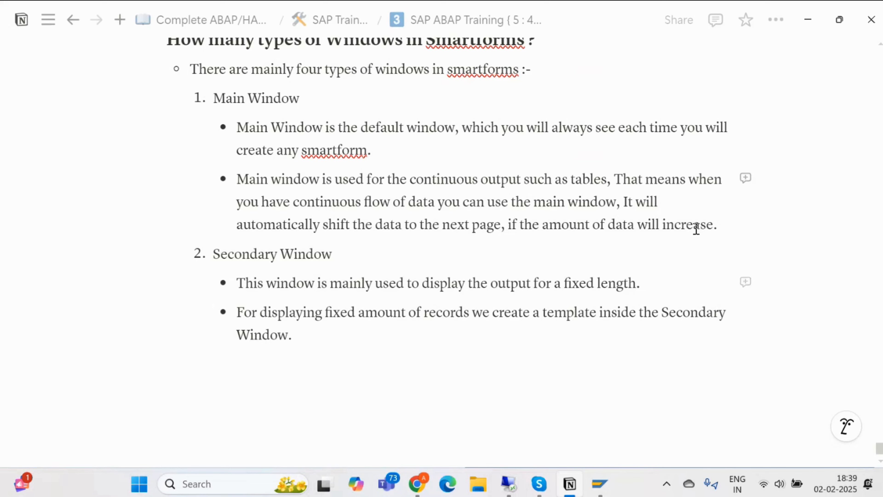
- Add a third bullet under Main Window: "For displaying dynamic number of rows in the main window, we create tables to display it."
left_click(733, 223)
key("Return")
type("For")
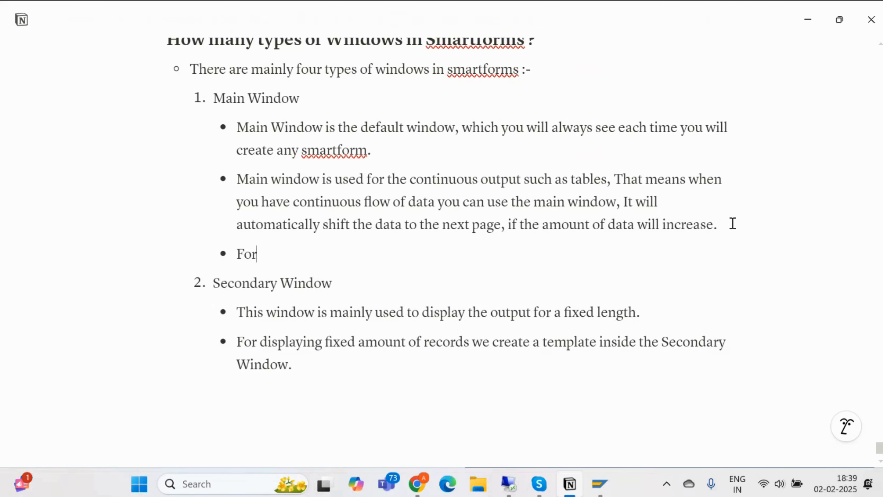
type(" displaying ")
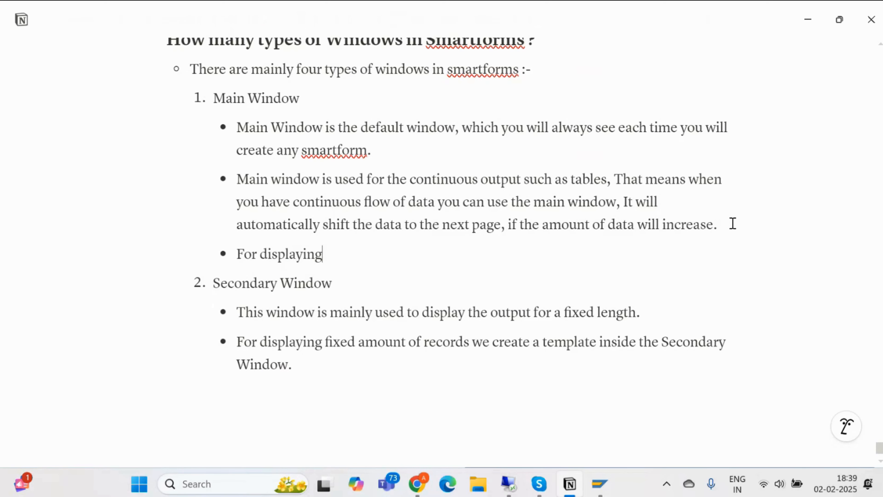
type("dynamic numm")
key("BackSpace")
key("BackSpace")
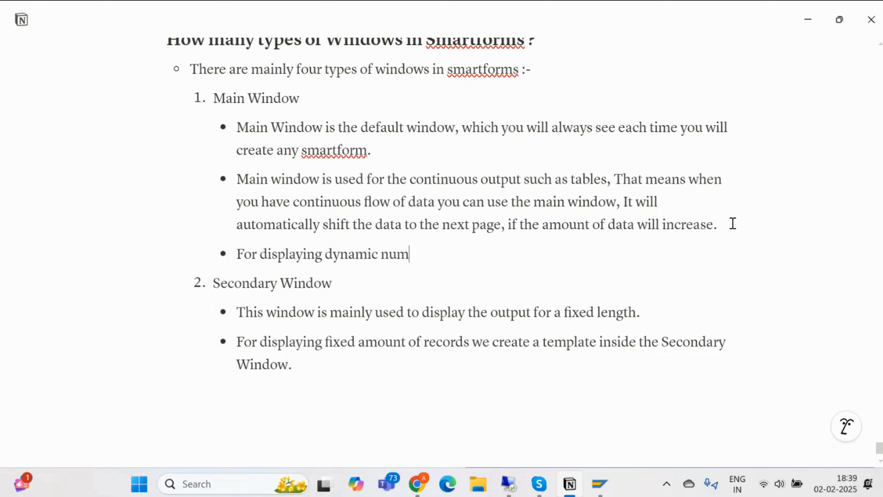
type("ber of rows in the")
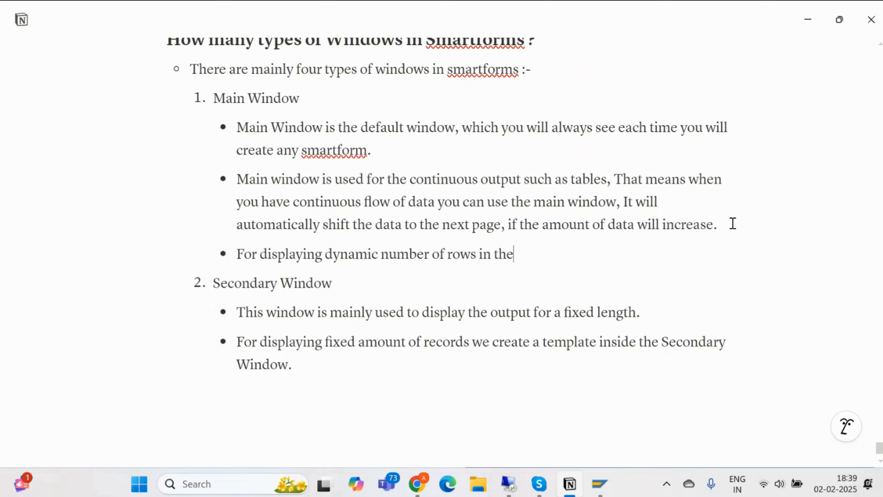
type(" main wind")
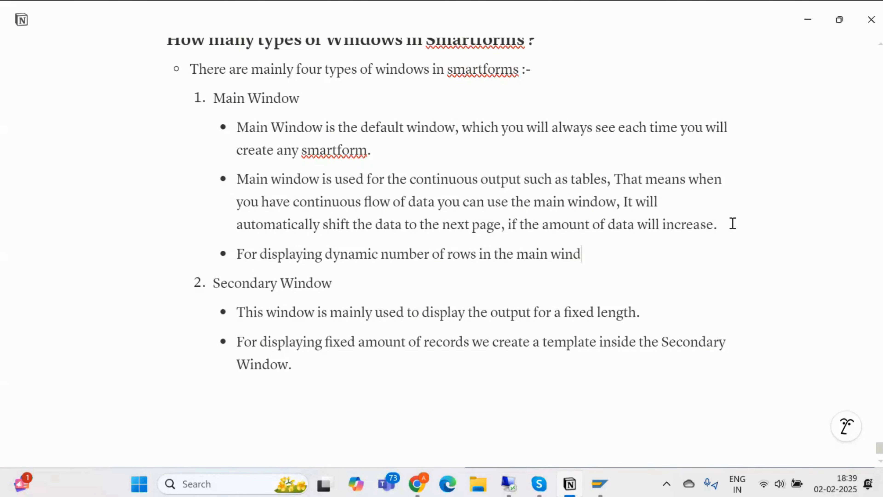
type("ow, we create tables")
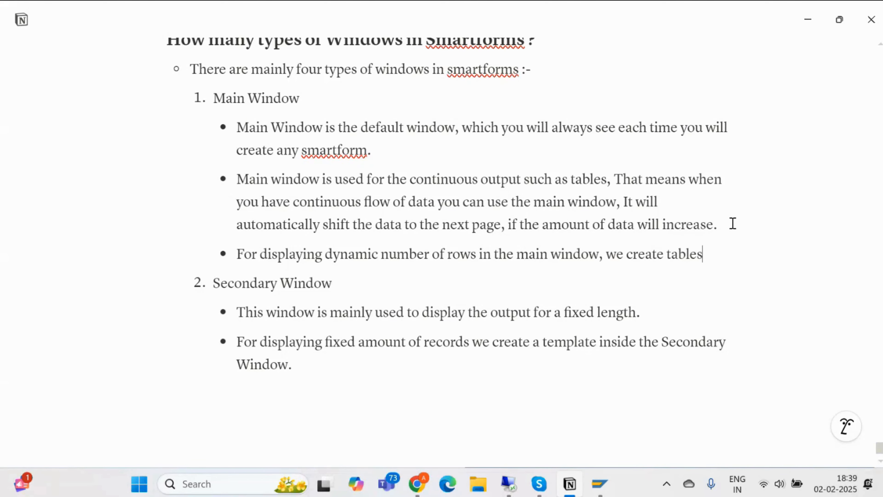
type(" to disppla")
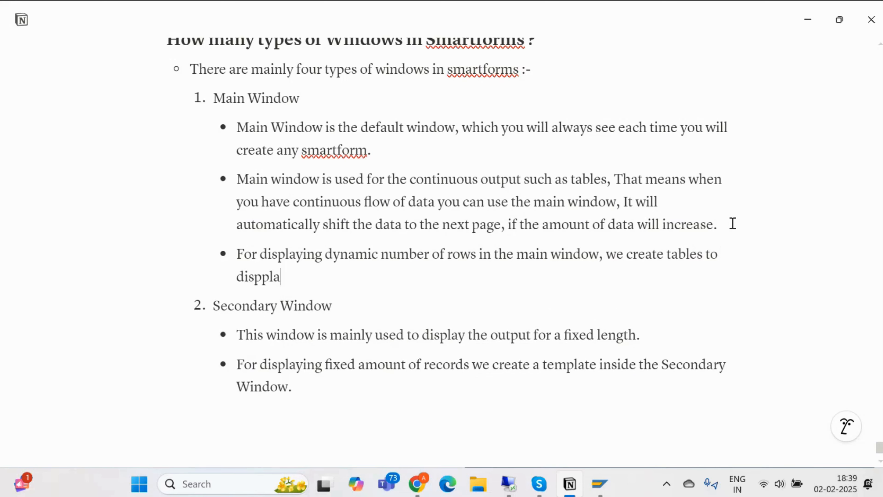
key("BackSpace")
key("BackSpace")
key("BackSpace")
type("lay it.")
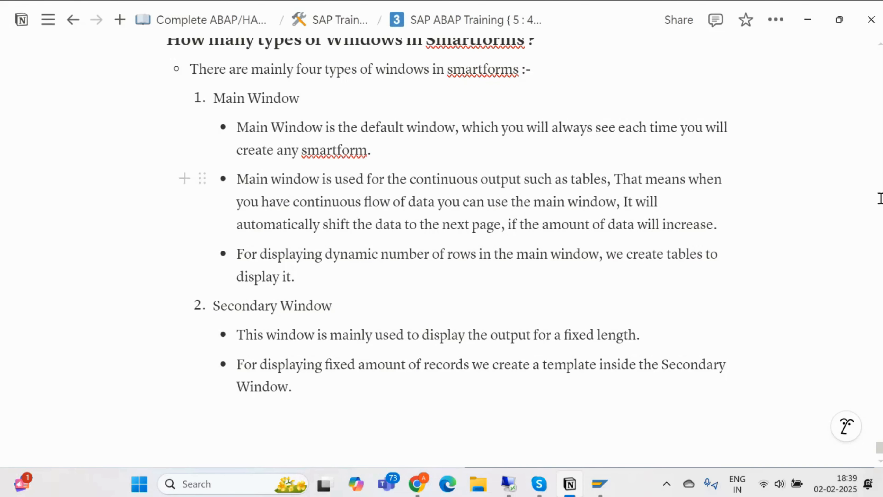
- Start a third bullet under Secondary Window with the words "We should never use"
scroll(644, 339, "down", 1)
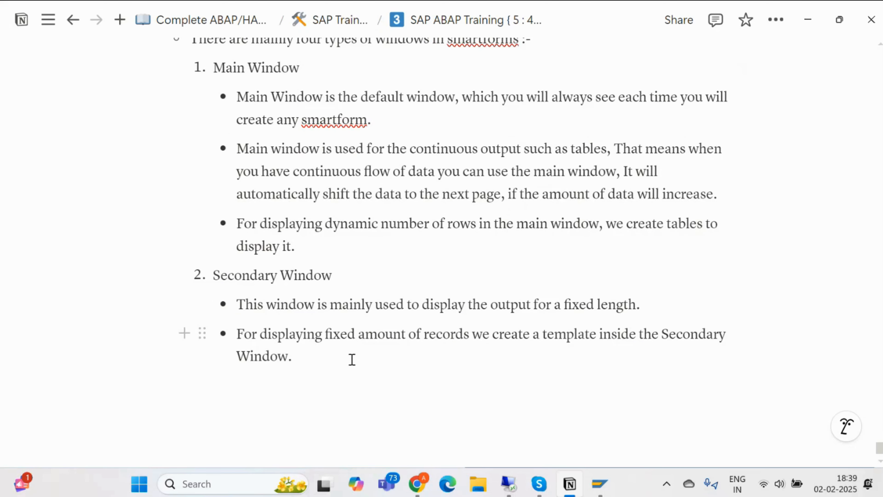
key("Return")
type("We sho")
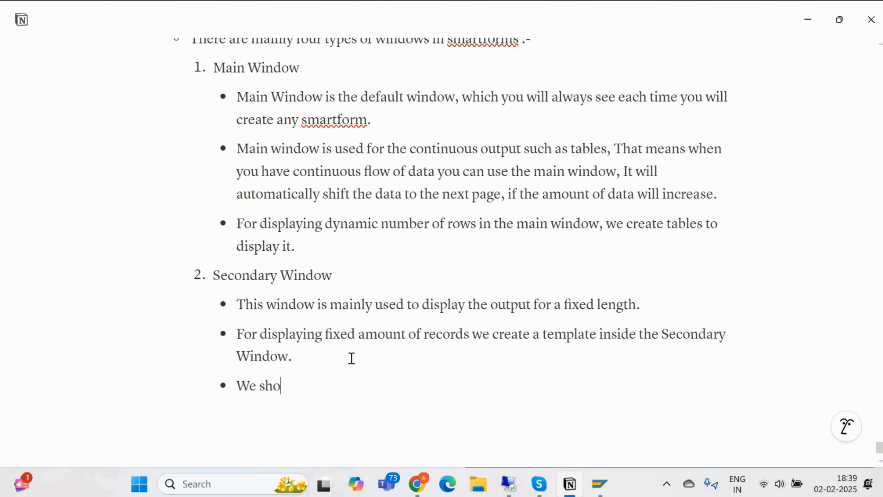
type("uld never use")
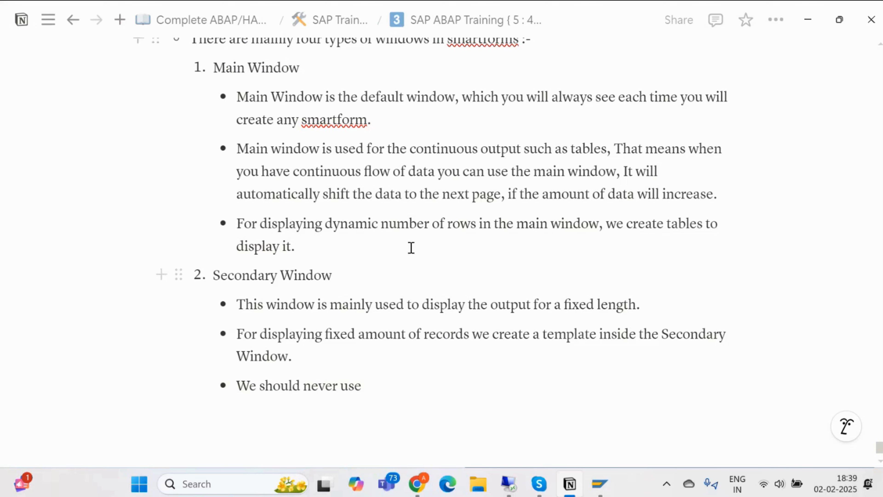
- Insert "{ continuous number}" after "dynamic number" in the third bullet under Main Window
left_click(430, 223)
type("( contini")
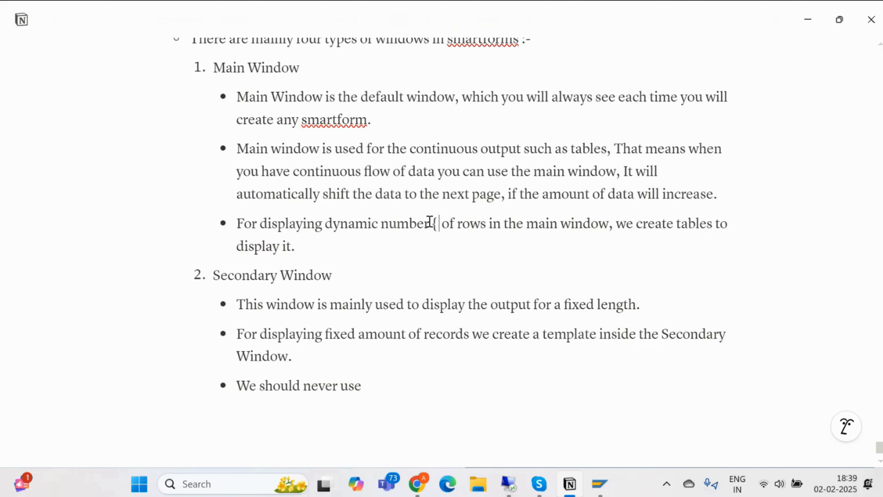
type("ous nu")
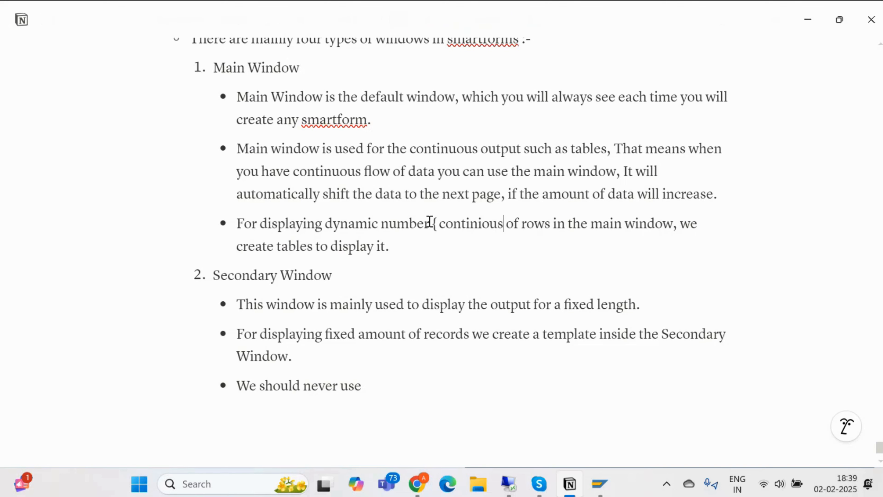
type("mber")
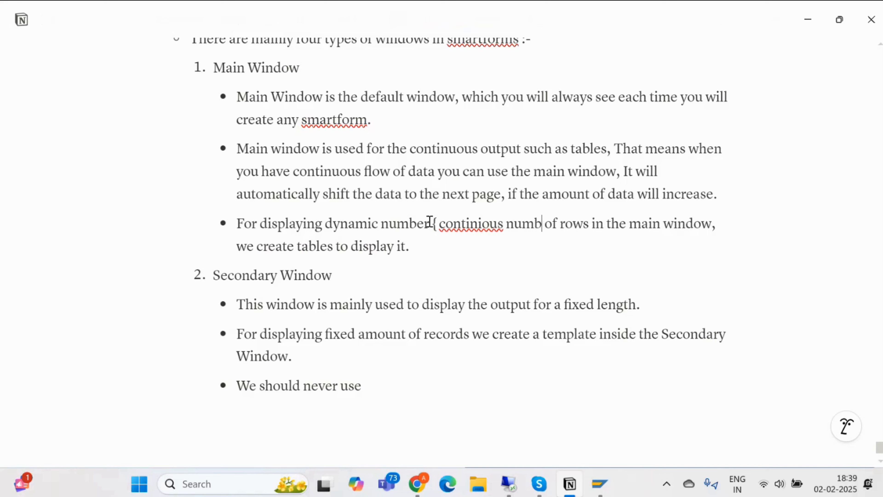
type("}")
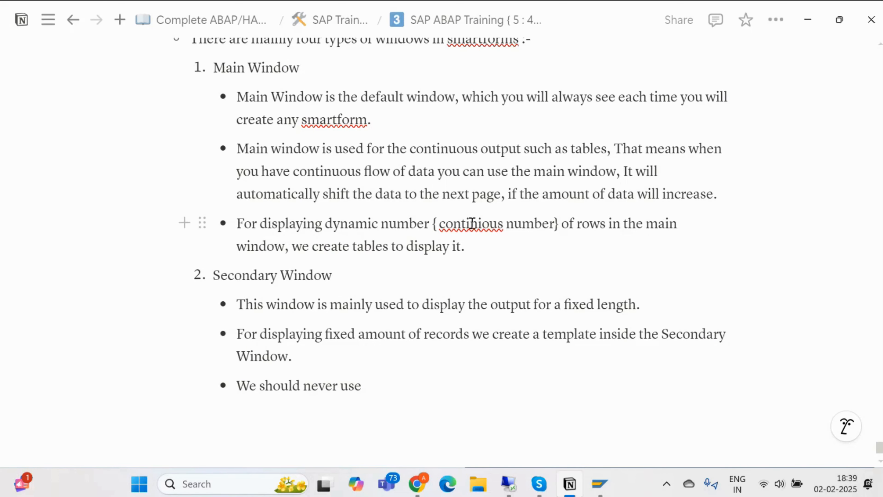
key("BackSpace")
type("u")
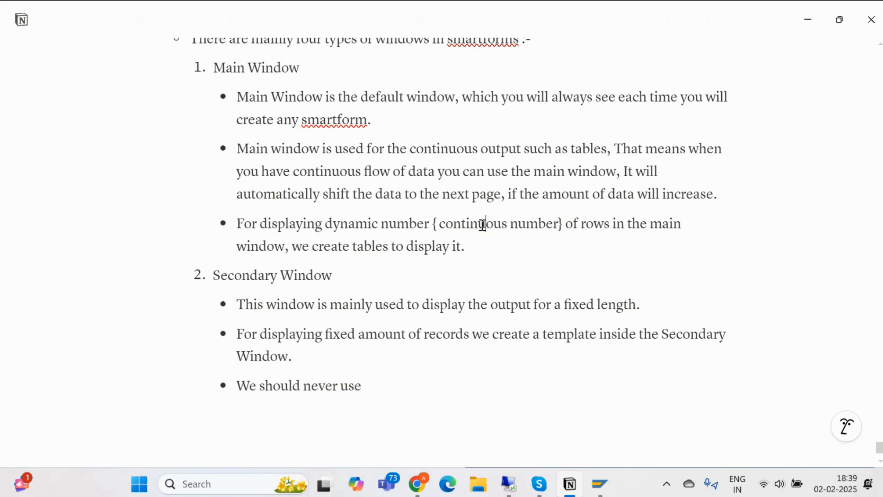
- Complete the third bullet under Secondary Window with "secondary window, when we have continuous flow of data."
scroll(469, 294, "down", 3)
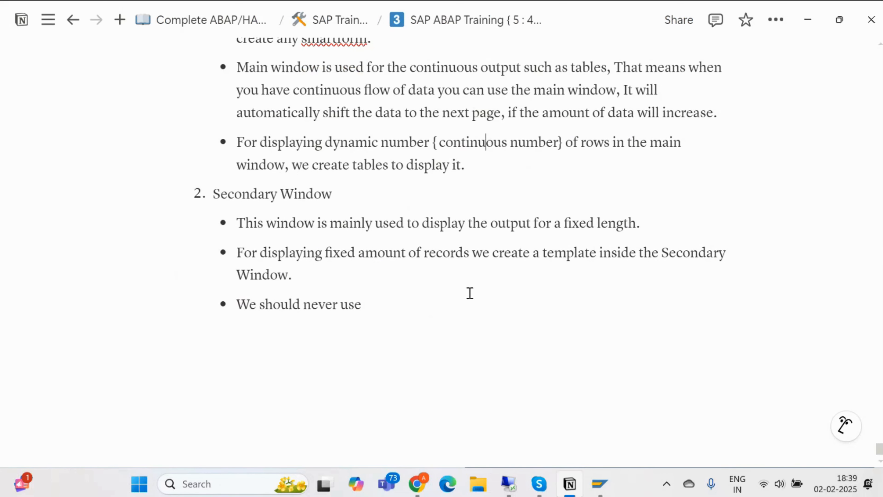
left_click(383, 309)
type("se")
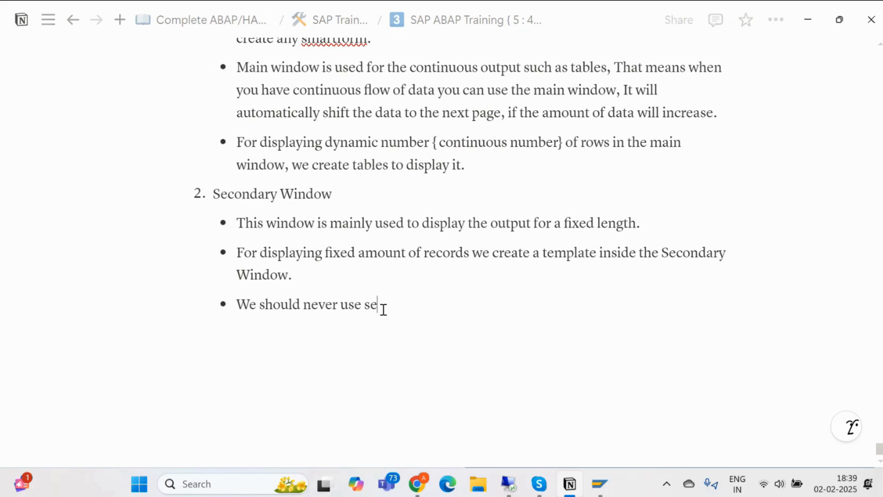
type("condary ")
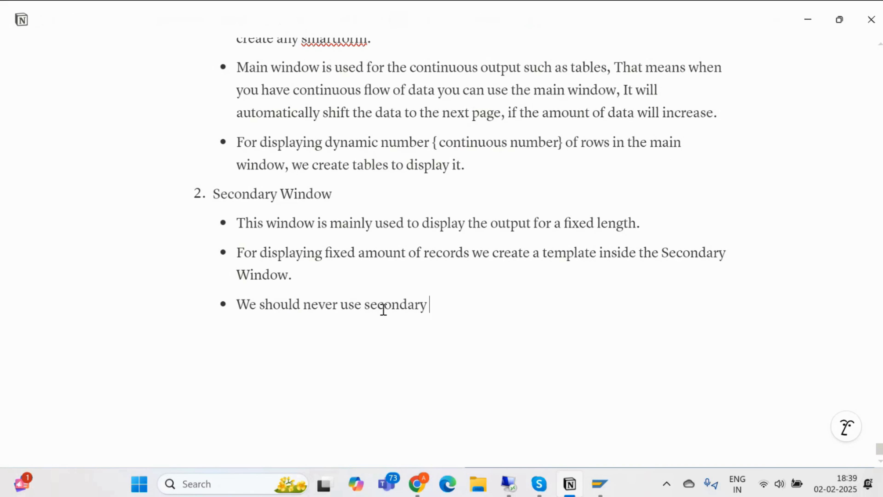
type("window, wh")
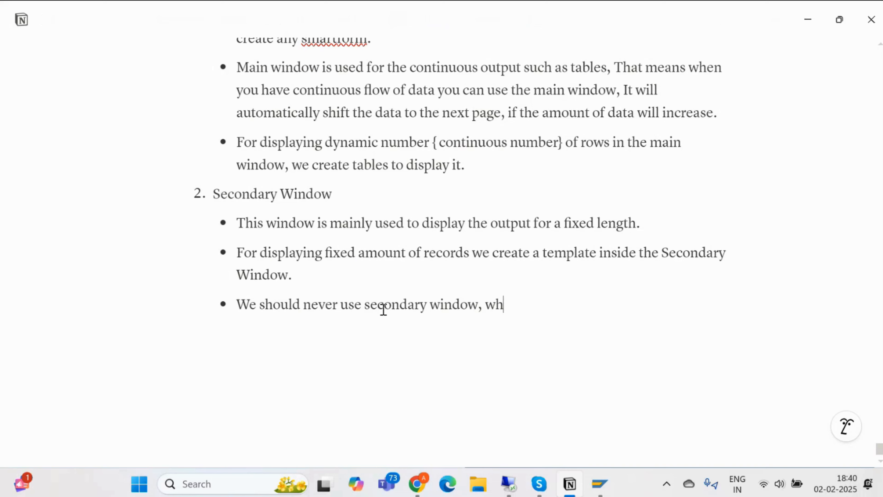
type("en we have")
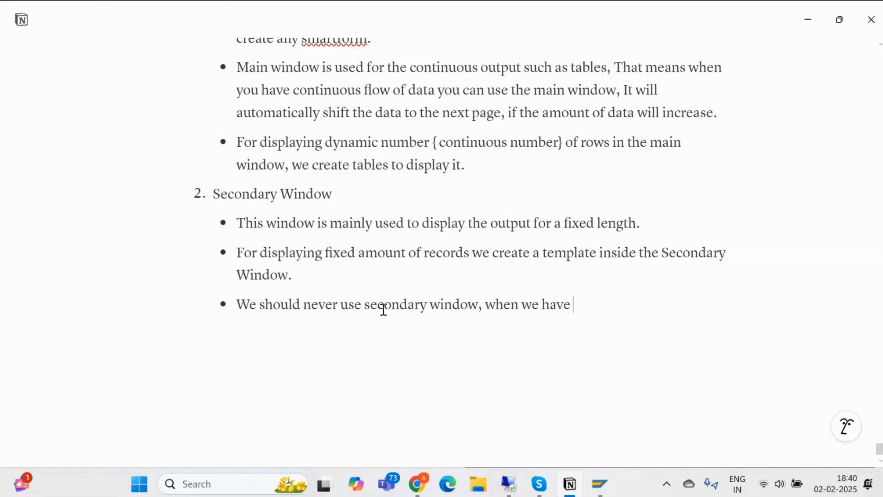
type(" continuous flo")
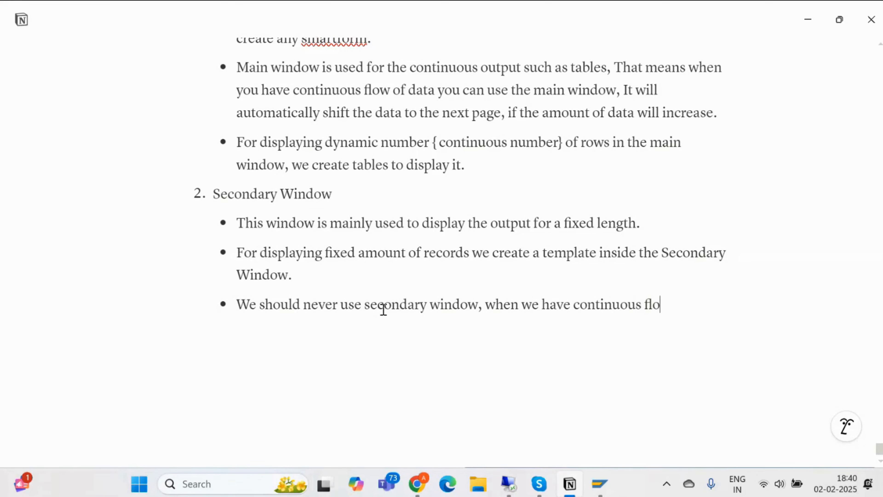
type("w of data.")
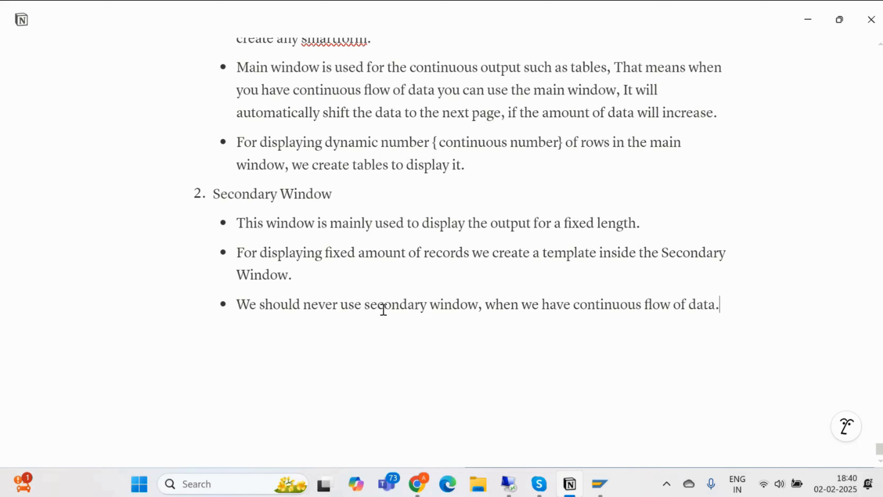
- Add a third numbered item titled "Copies Window" below the Secondary Window bullets
scroll(432, 225, "up", 3)
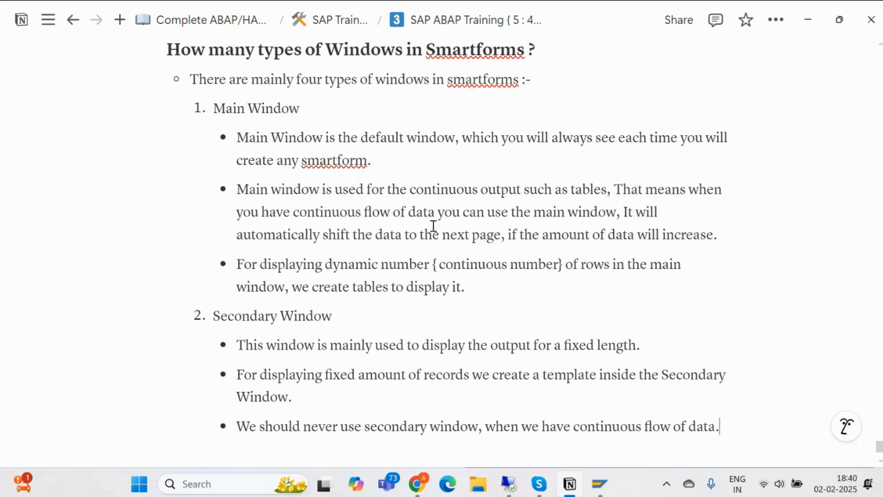
scroll(354, 292, "down", 3)
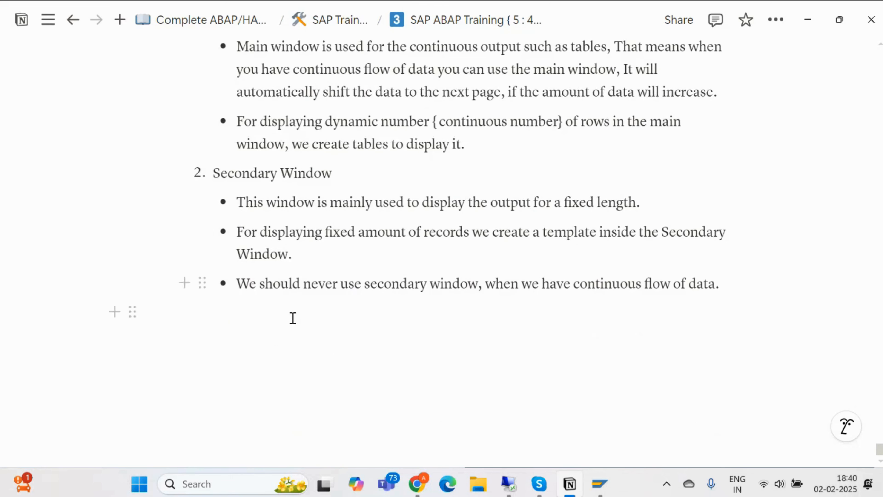
left_click(259, 332)
key("Tab")
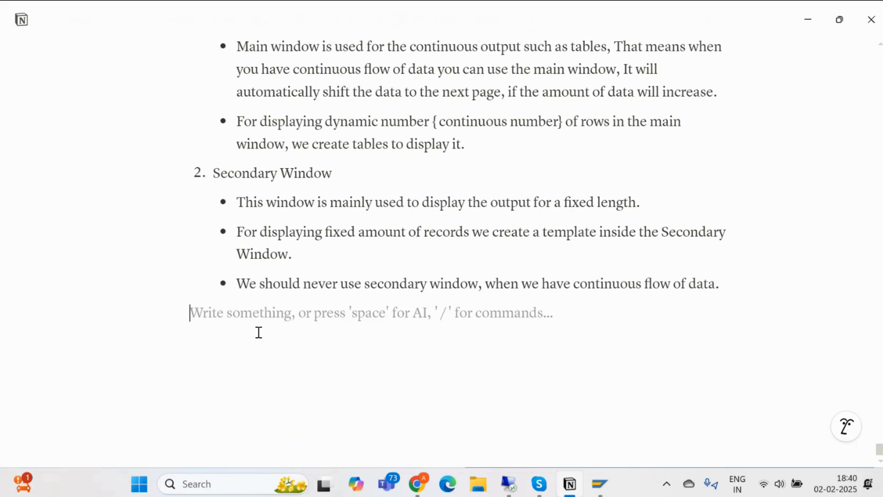
type("3. Copie")
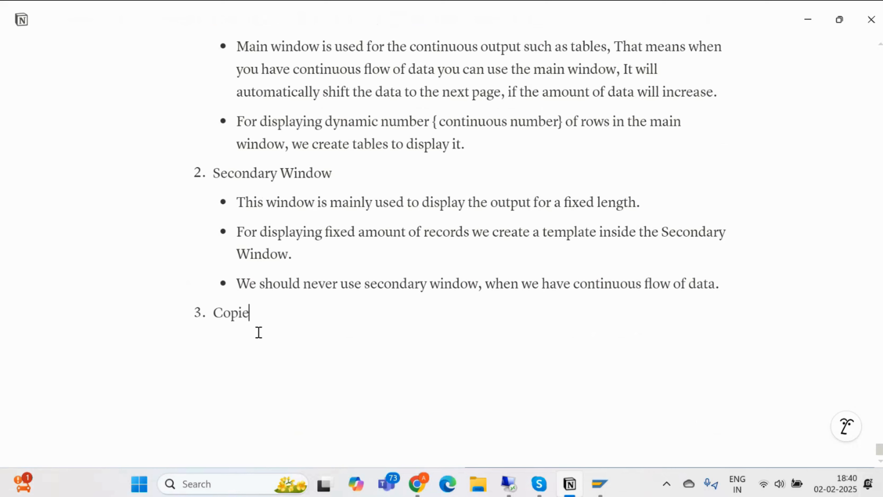
type("s Window")
- Start a bullet under Copies Window with the text "It is a special kind of secondary window,"
key("Return")
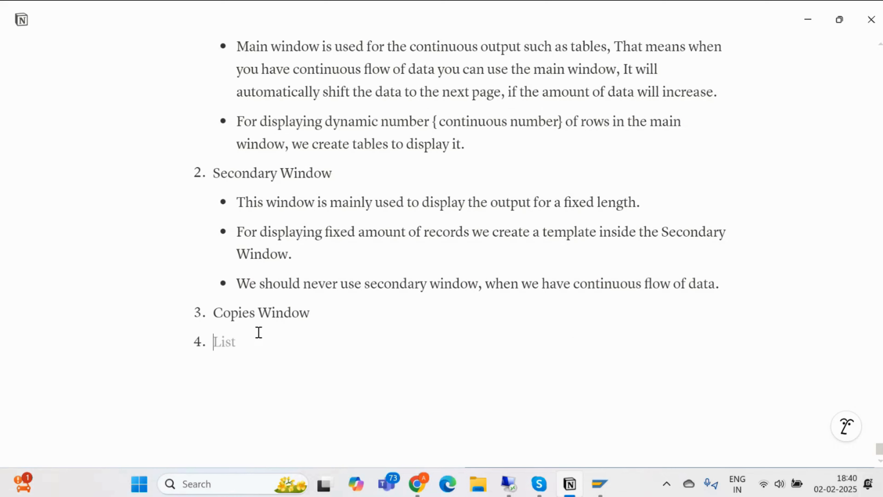
key("BackSpace")
type("- IF")
key("BackSpace")
type("t os")
key("BackSpace")
key("BackSpace")
type("is a specia")
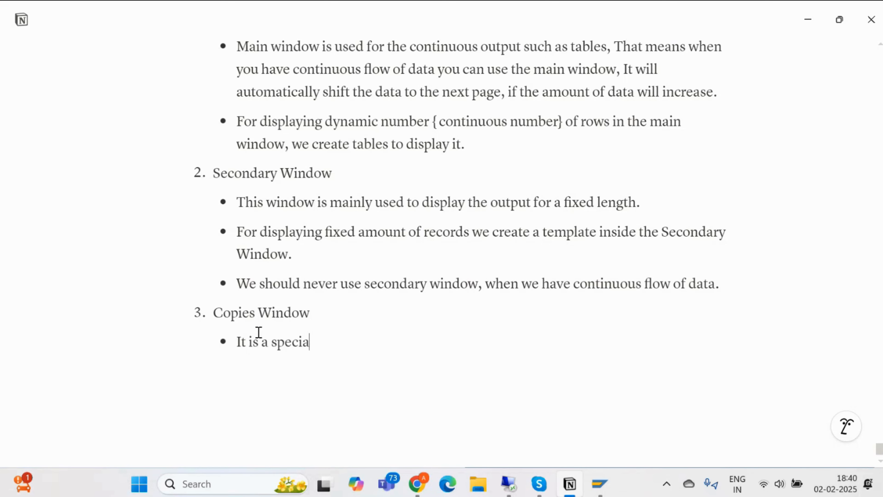
type("l kind of window")
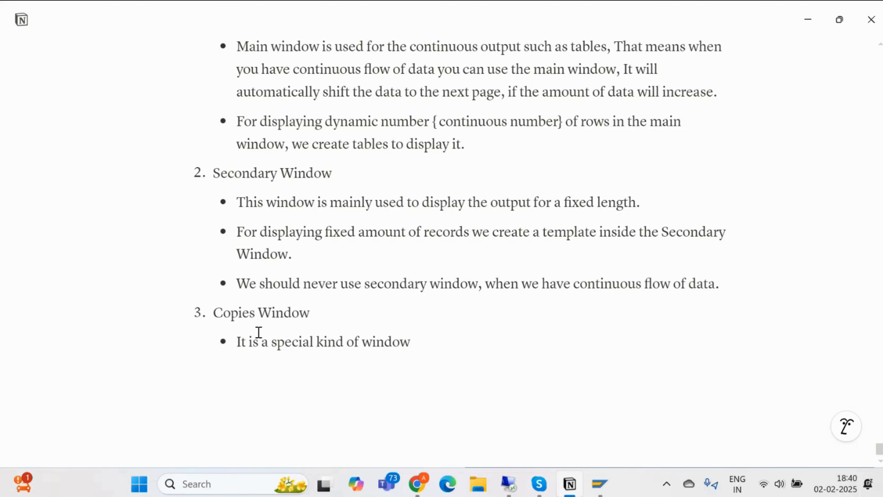
key("BackSpace")
key("BackSpace")
key("BackSpace")
key("BackSpace")
type("secondary win")
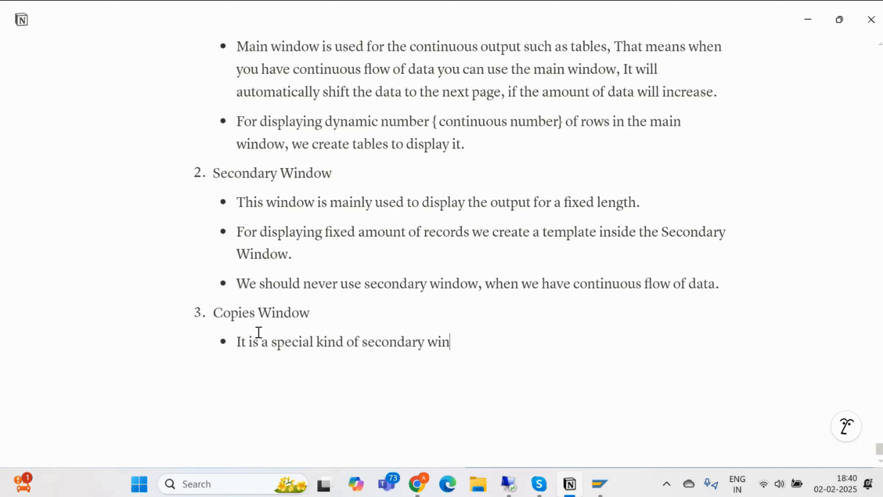
type("odow, whch")
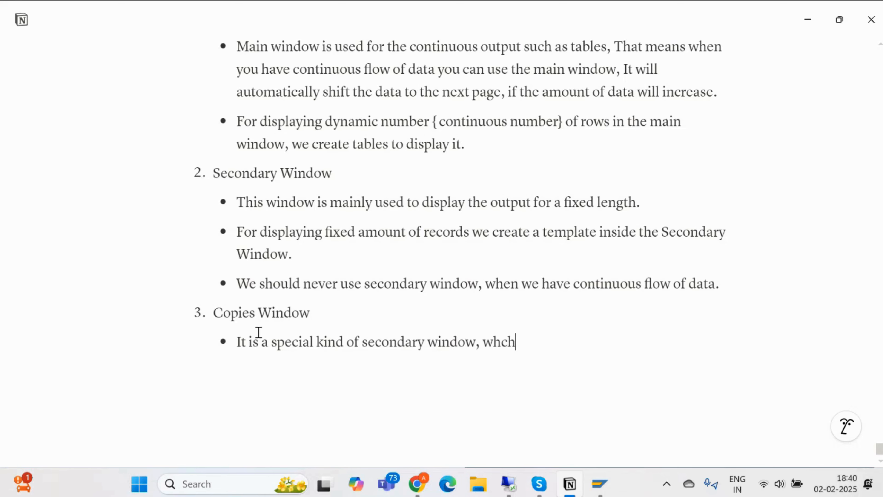
- Complete the Copies Window bullet with "which is used for making pages as copy of original."
key("BackSpace")
key("BackSpace")
type("ich is used ")
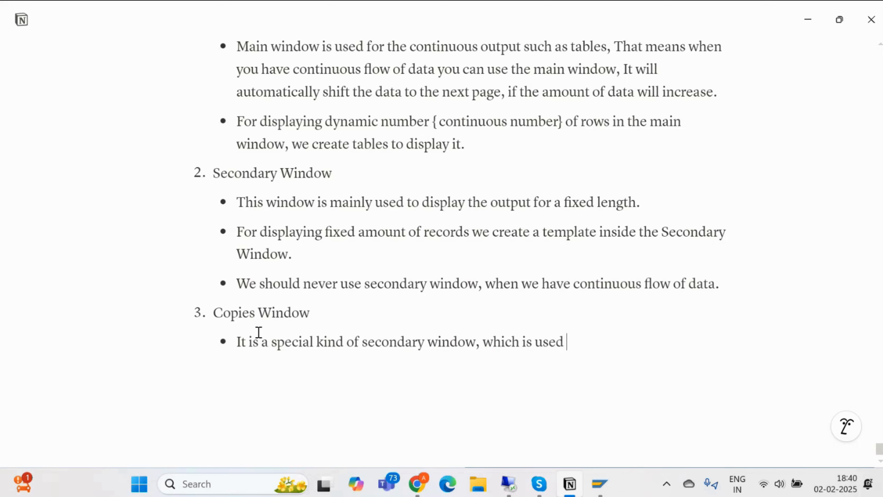
type("for maki")
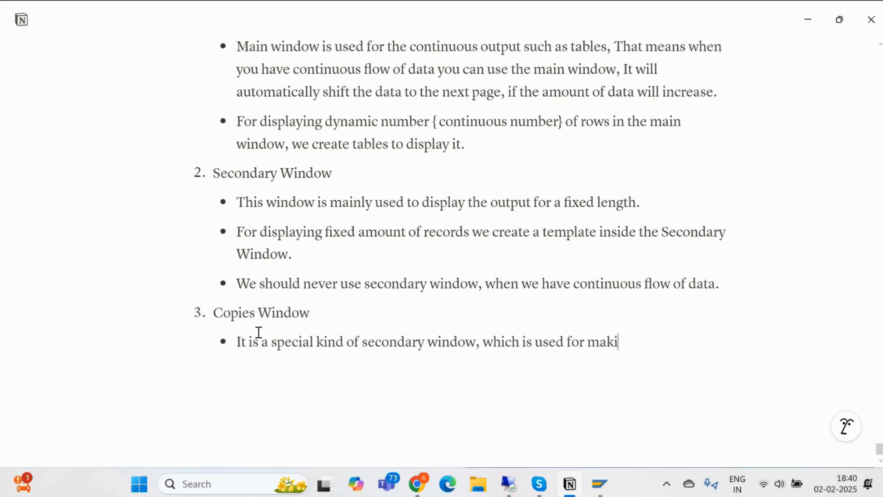
type("ng copies")
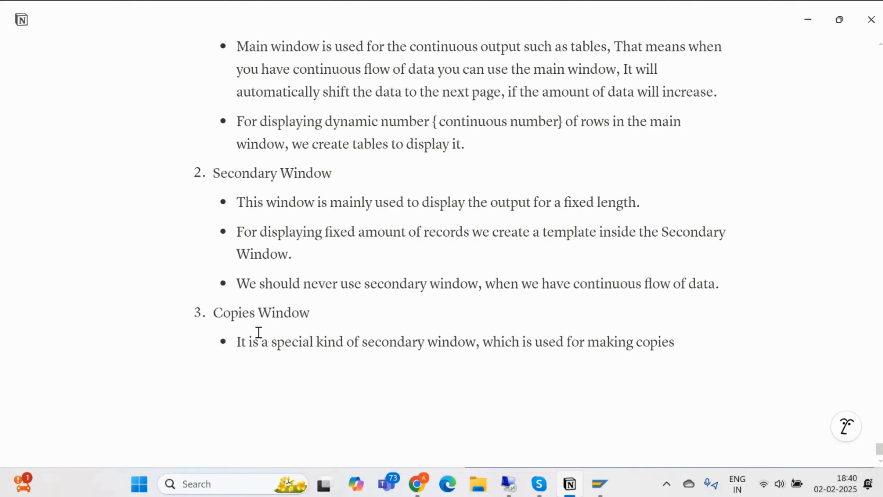
key("BackSpace")
key("BackSpace")
key("BackSpace")
key("BackSpace")
key("BackSpace")
key("BackSpace")
key("BackSpace")
type("pages as c")
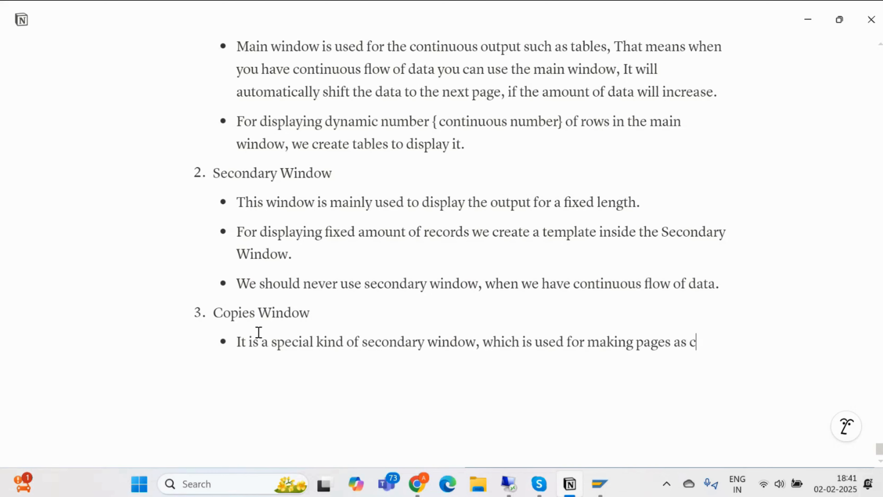
type("op")
type("of orig")
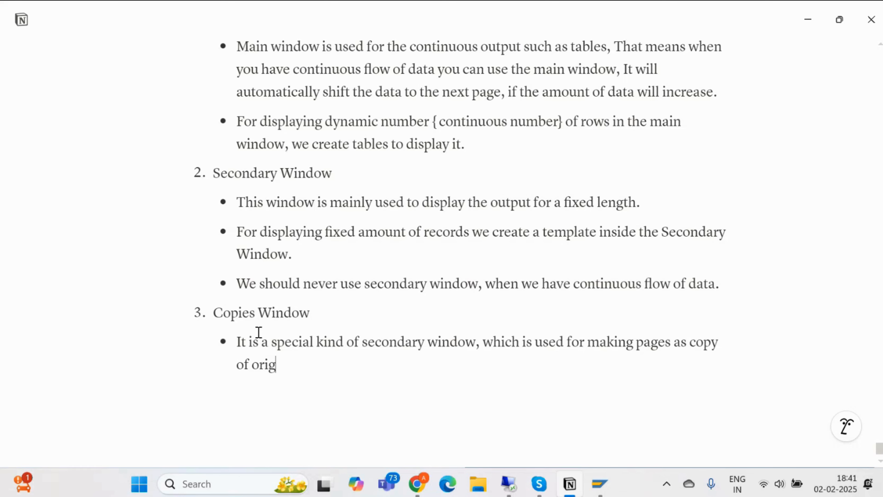
type("incal")
key("BackSpace")
key("BackSpace")
key("BackSpace")
type("al.")
- Add a fourth numbered item titled "Final Window" below the Copies Window bullet
scroll(259, 333, "down", 2)
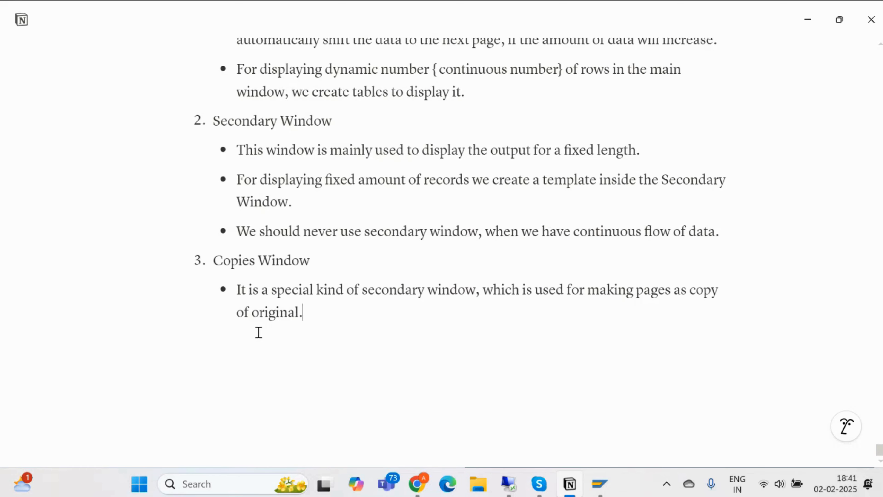
key("Return")
key("Return")
type("4. Final Wn")
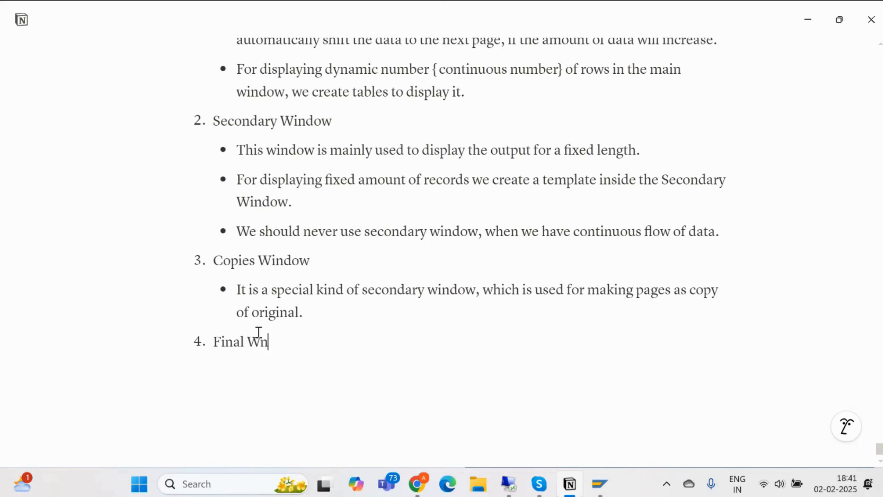
key("BackSpace")
type("indow")
- Add a first bullet under Final Window: "This window will be process at the last."
key("Return")
key("BackSpace")
type("- ")
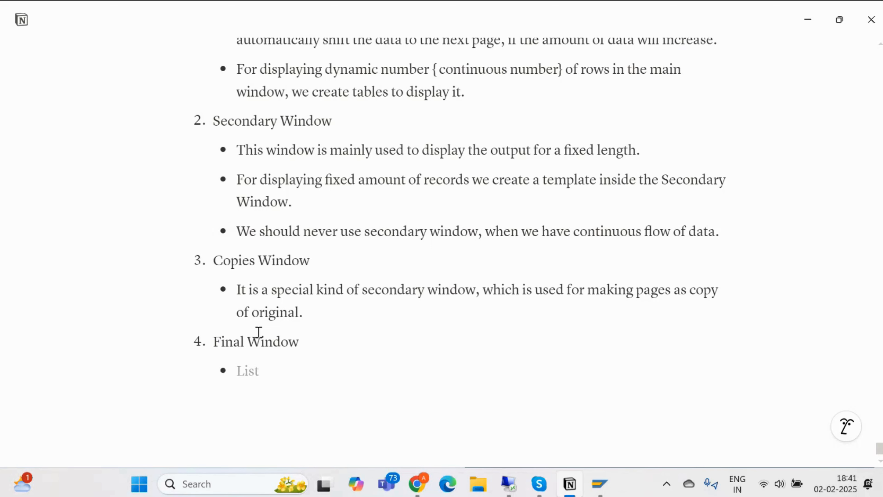
type("This window ")
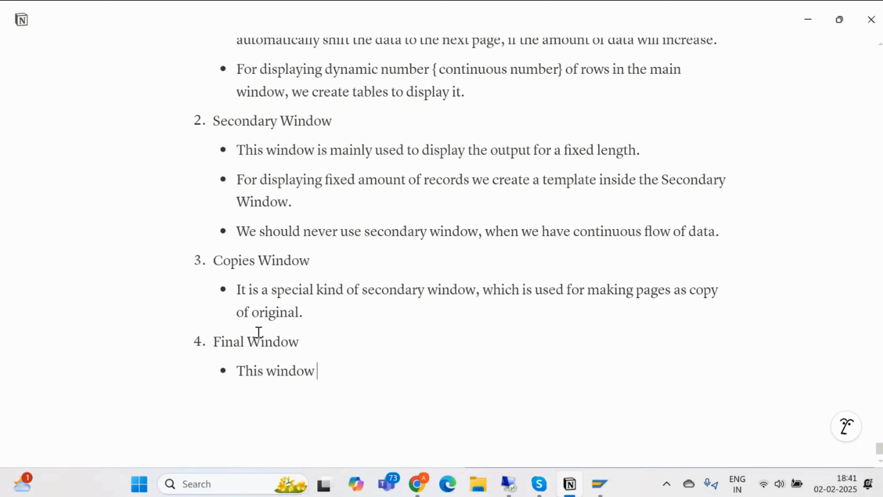
type("will be proces")
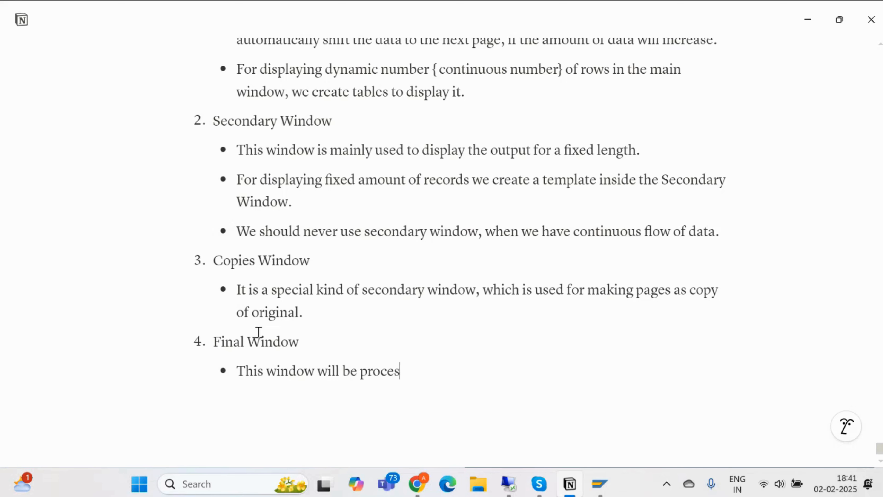
type("s at the las")
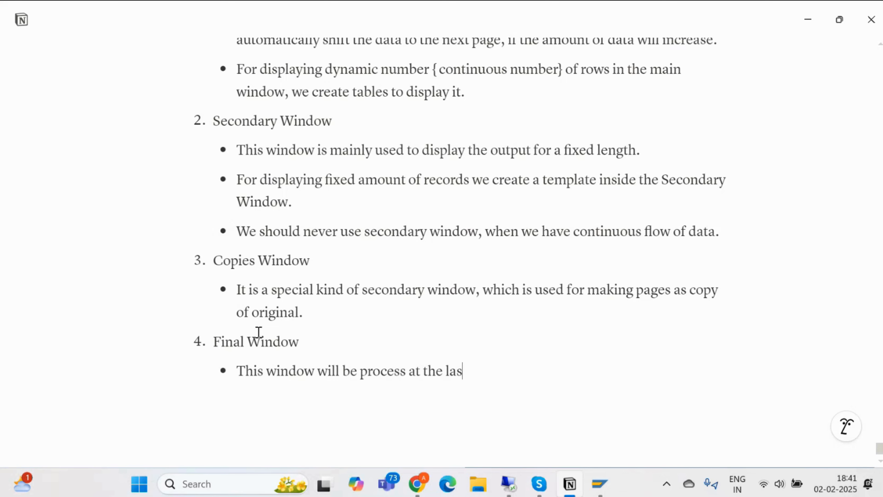
type("t.")
- Add a second bullet under Final Window: "IF there is something which will be processed and executed at last, then you can use smartforms there."
key("Return")
type("IF there ")
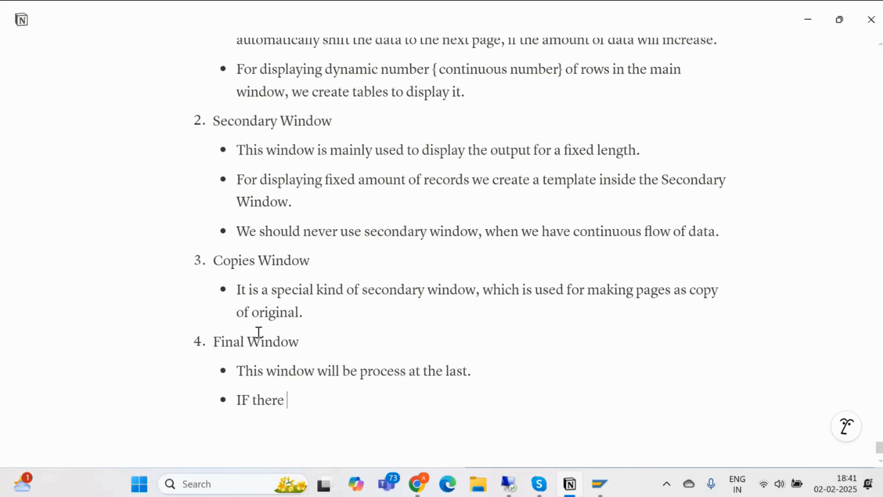
type("is someth")
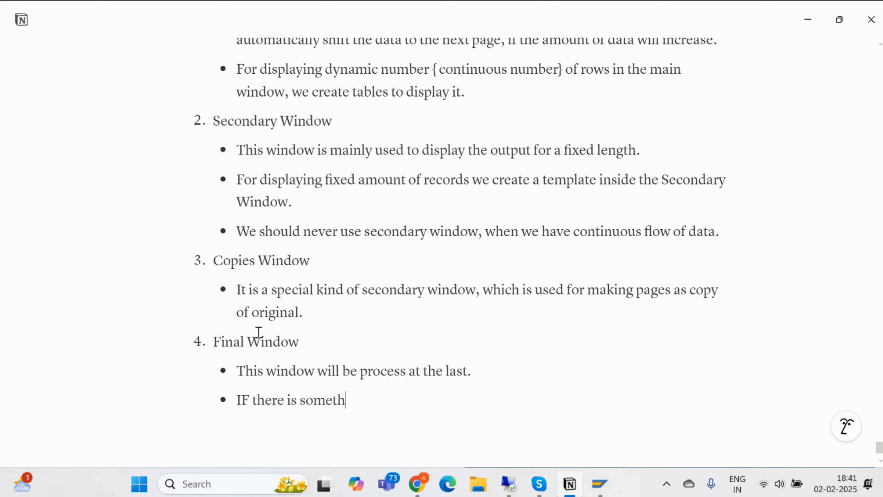
type("ing which will be pr")
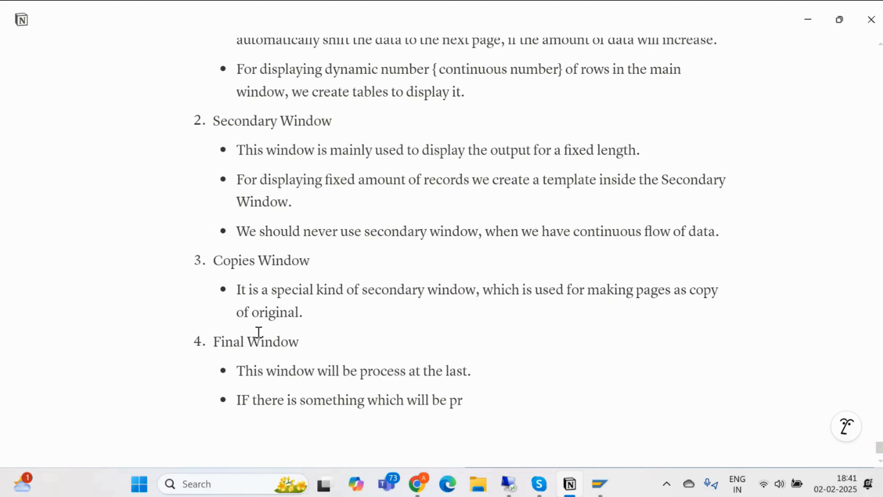
type("ocessed an")
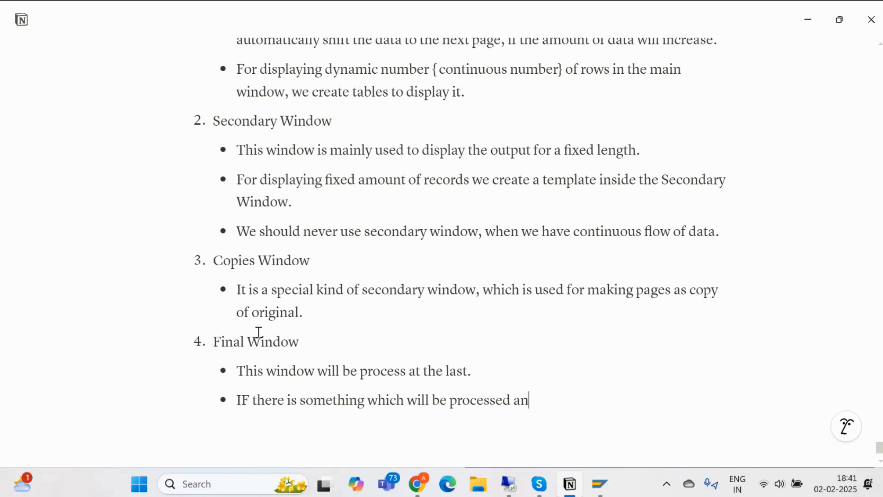
type("d execu")
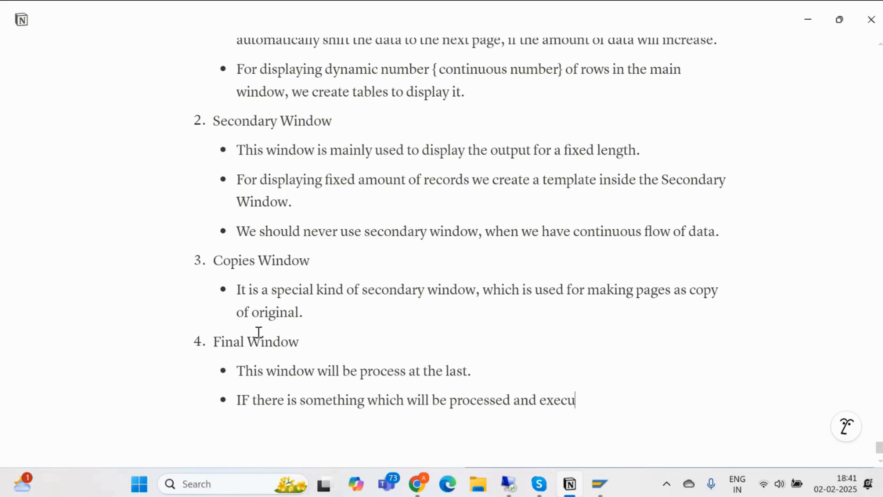
type("ted at last")
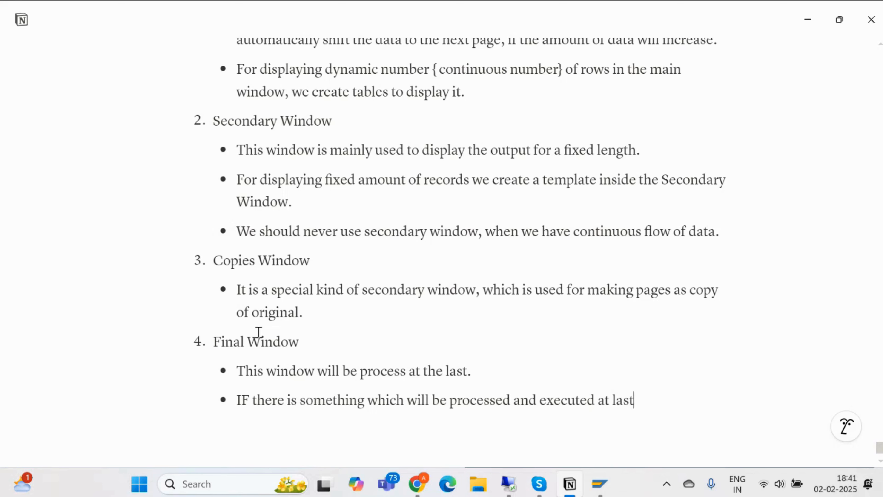
type(", then you can use ")
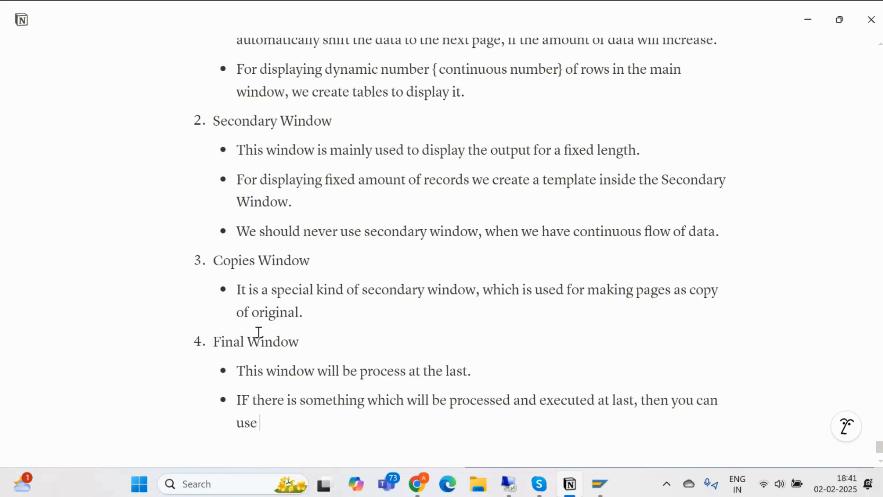
type("smartforms")
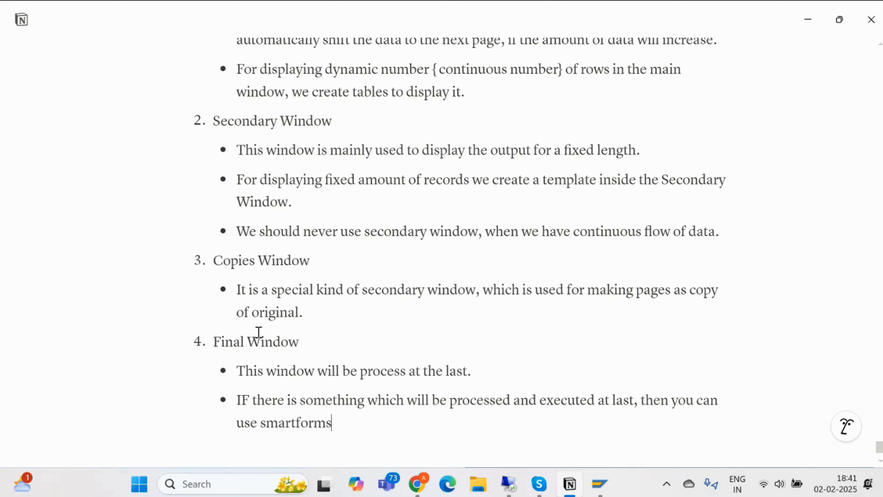
type(" there.")
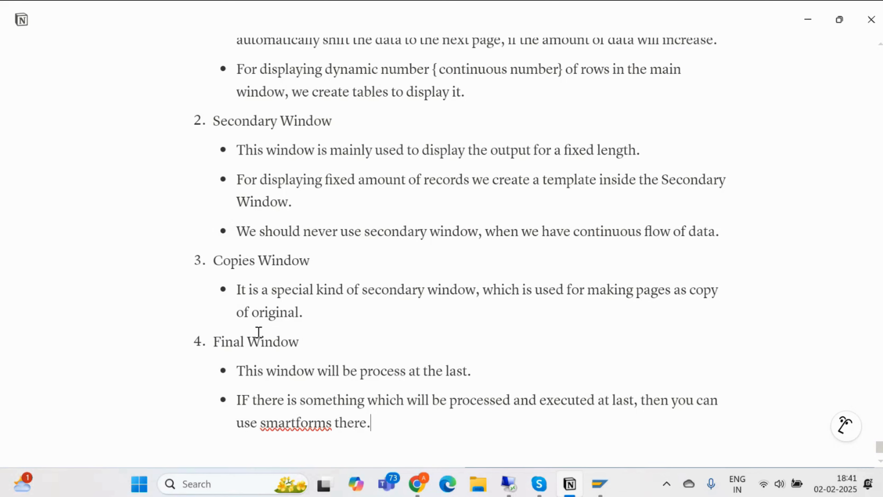
scroll(259, 332, "down", 2)
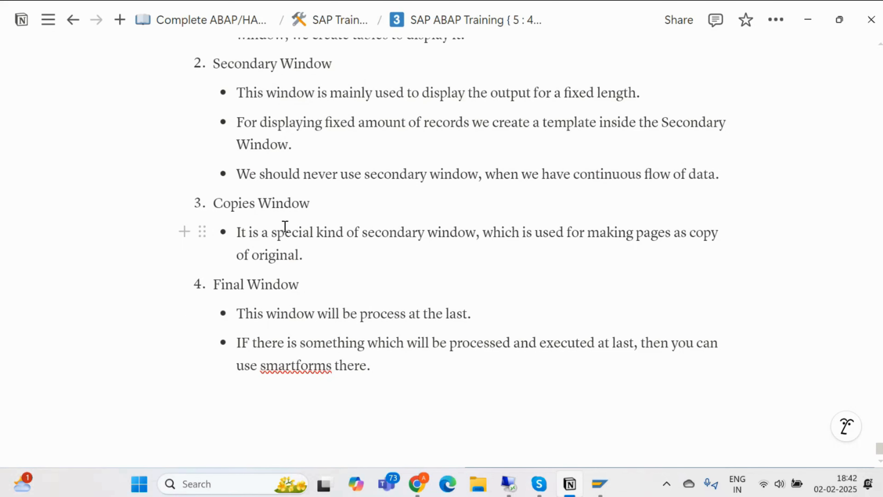
scroll(363, 211, "up", 8)
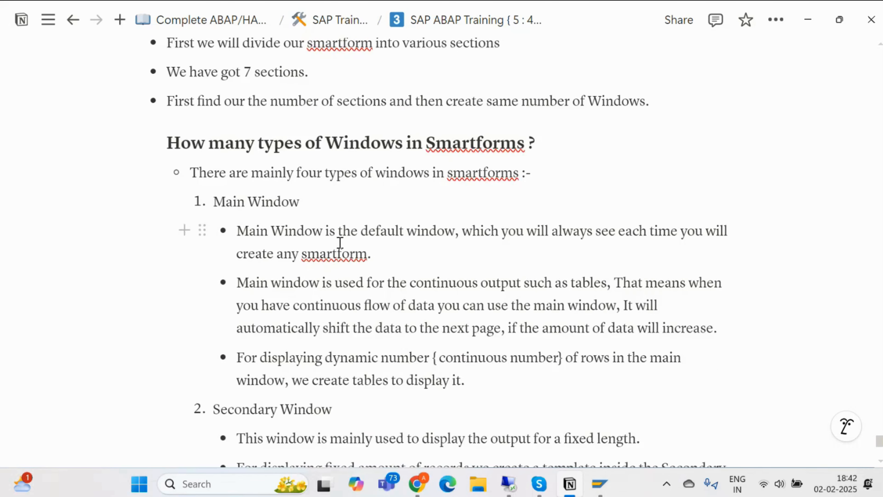
scroll(340, 243, "up", 3)
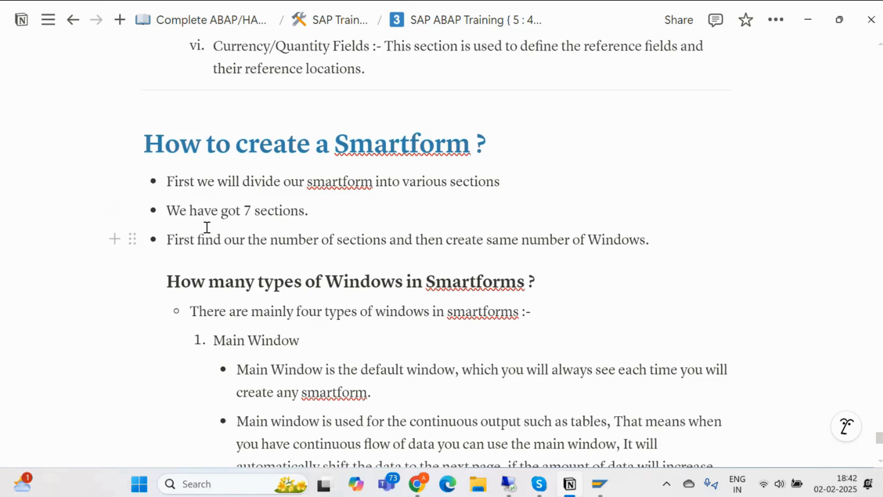
left_click_drag(197, 211, 305, 210)
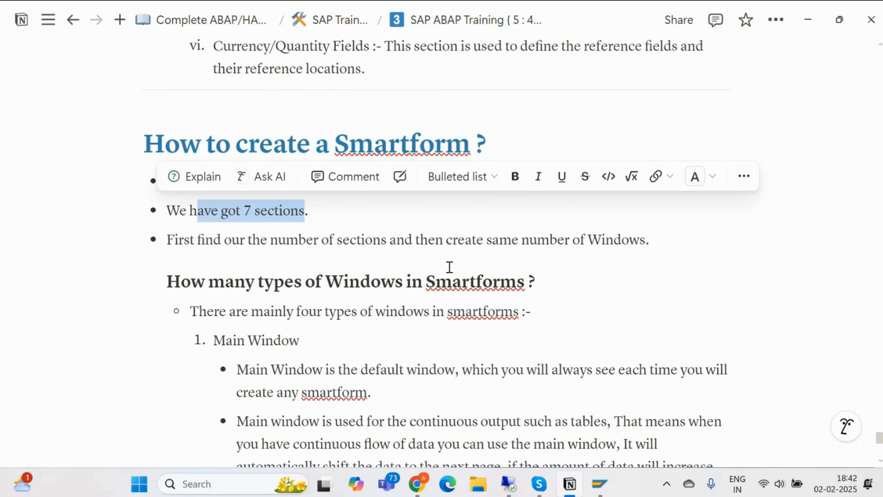
left_click(451, 278)
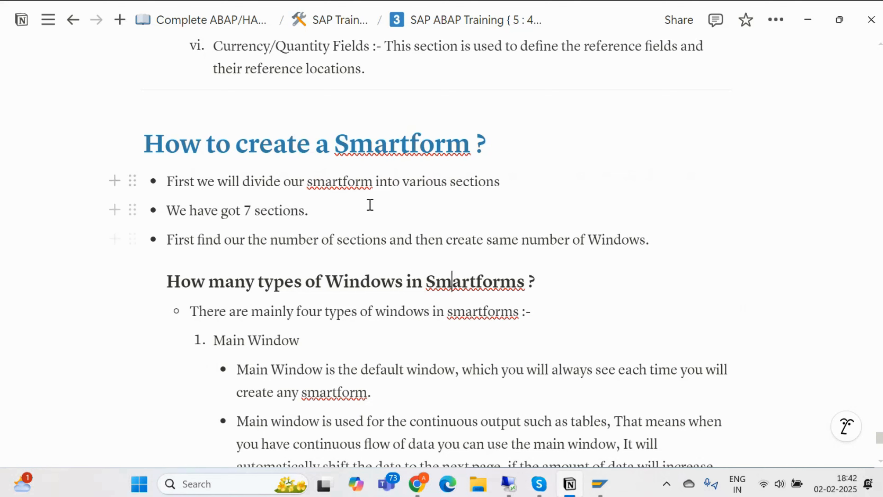
- Insert a divider at the end of the page, below the Final Window bullets
scroll(361, 205, "down", 10)
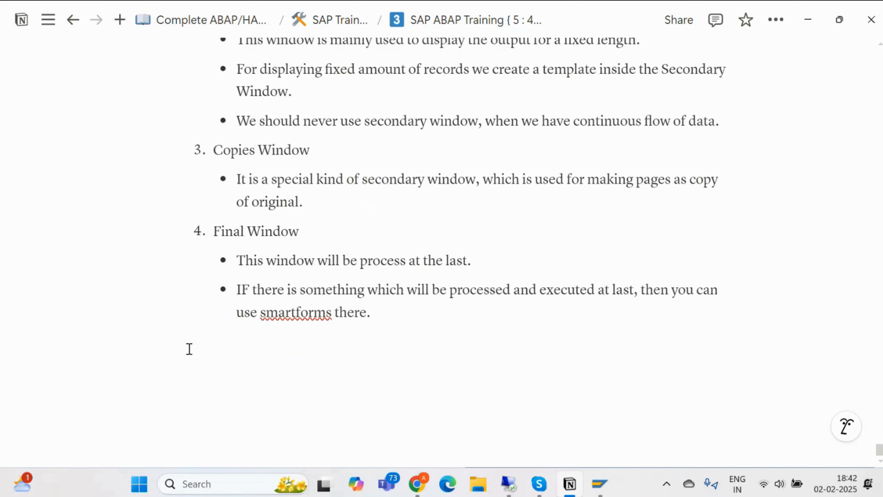
left_click(189, 334)
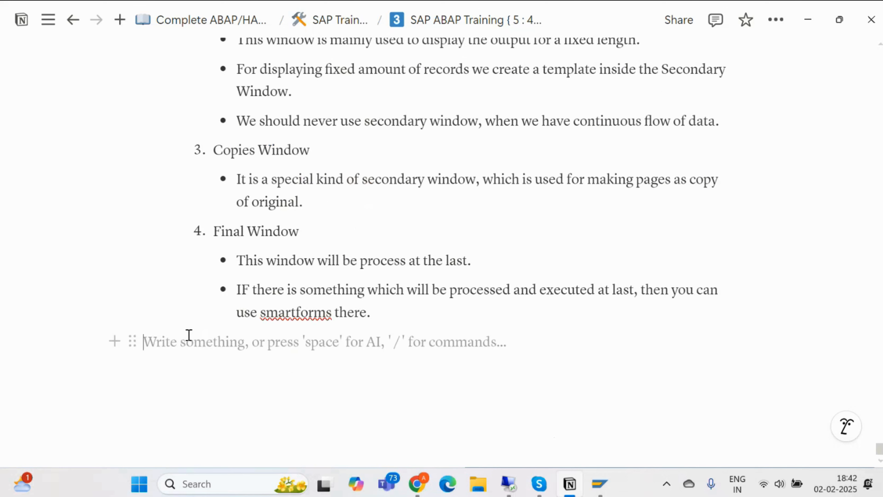
type("/h")
key("BackSpace")
key("BackSpace")
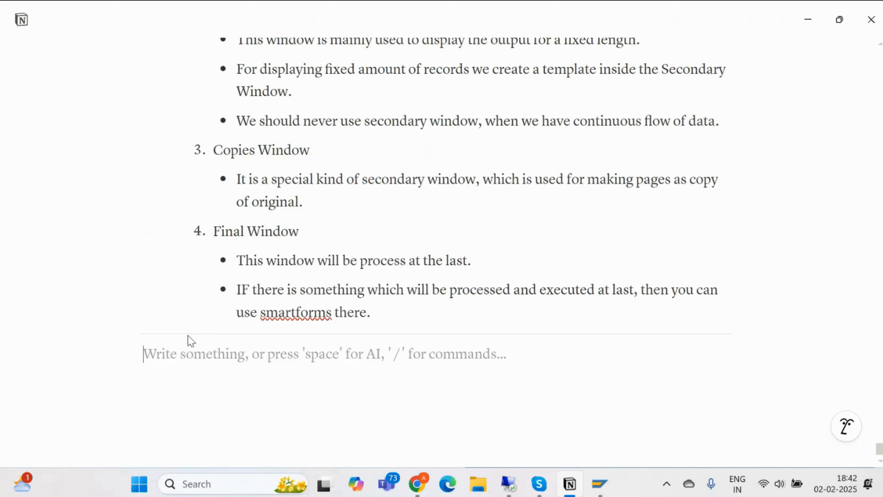
- Add a Heading 1 below the divider with the text "How to display the data in the Smartform"
type("/hh")
key("BackSpace")
key("Return")
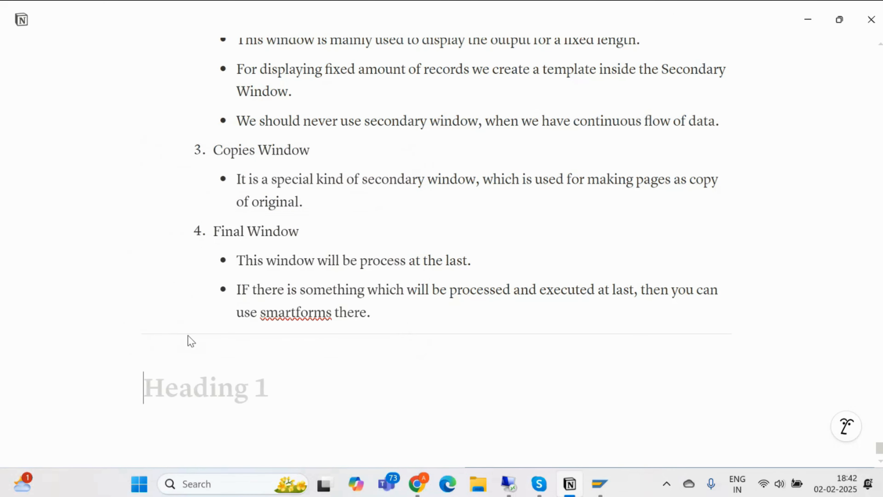
type("How")
scroll(188, 335, "down", 2)
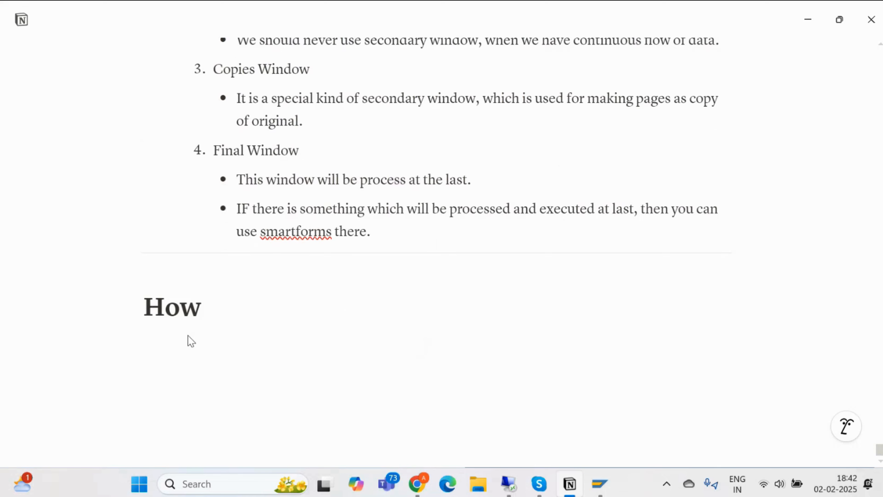
type("to disp")
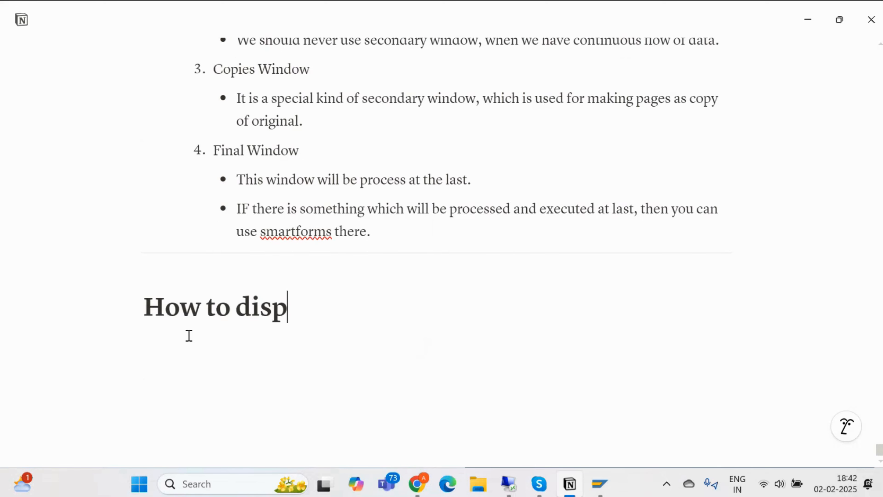
type("lay the data")
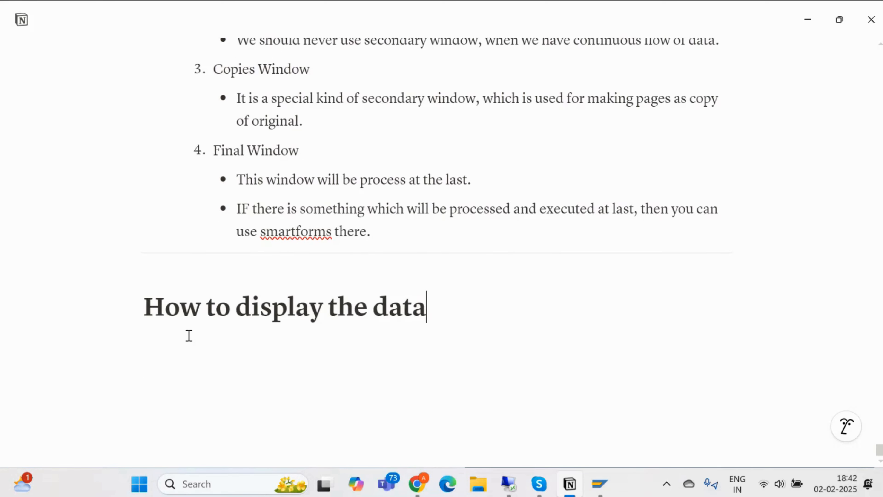
type(" in the S")
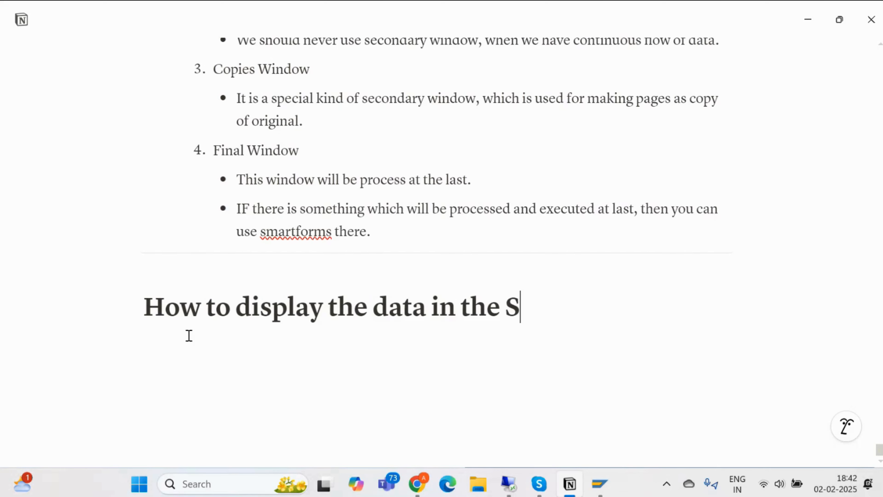
type("martform")
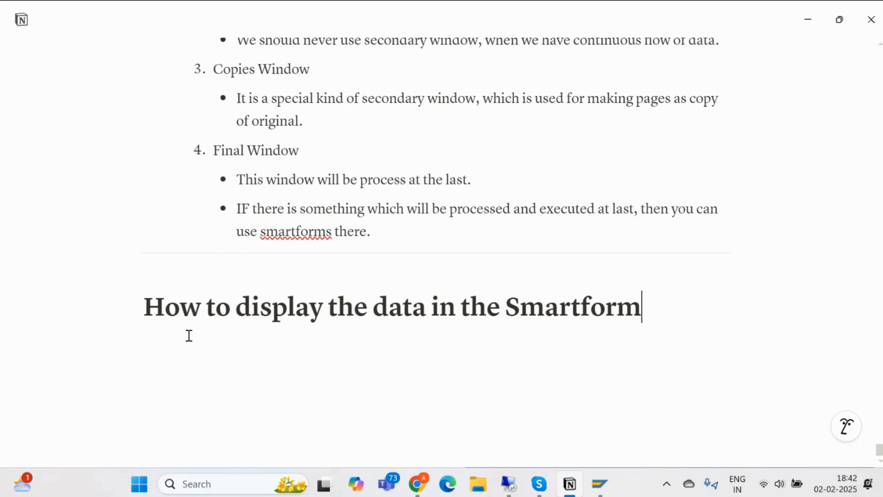
- Change the text color of the heading "How to display the data in the Smartform" to green
left_click_drag(643, 306, 134, 310)
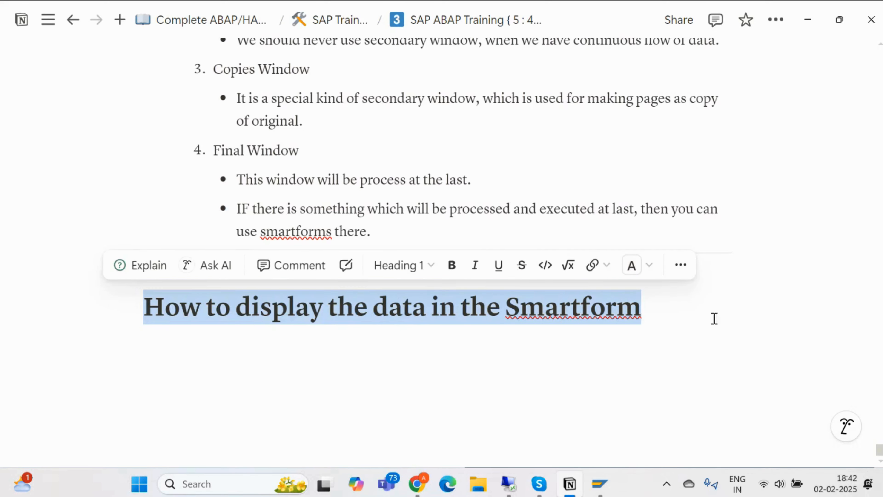
left_click(631, 265)
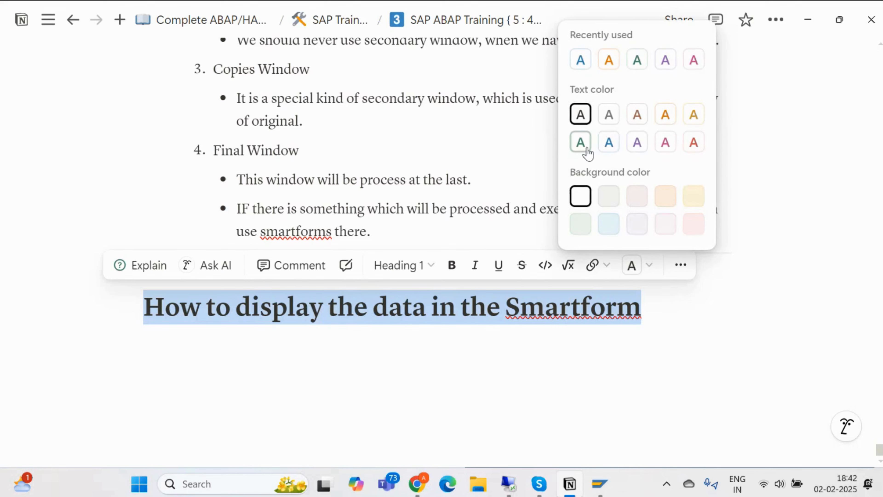
left_click(580, 142)
- Add a bullet under the green heading: "Texts are used to display the output value on the output of smartforms"
left_click(357, 346)
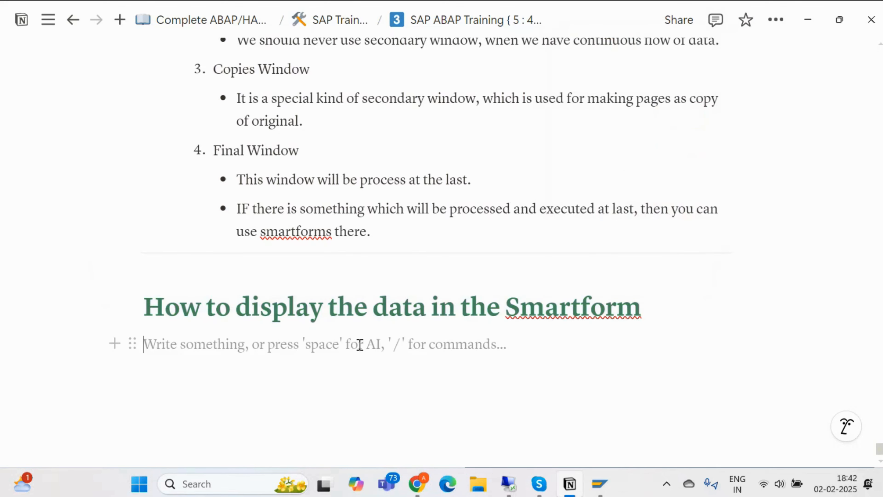
type("- ")
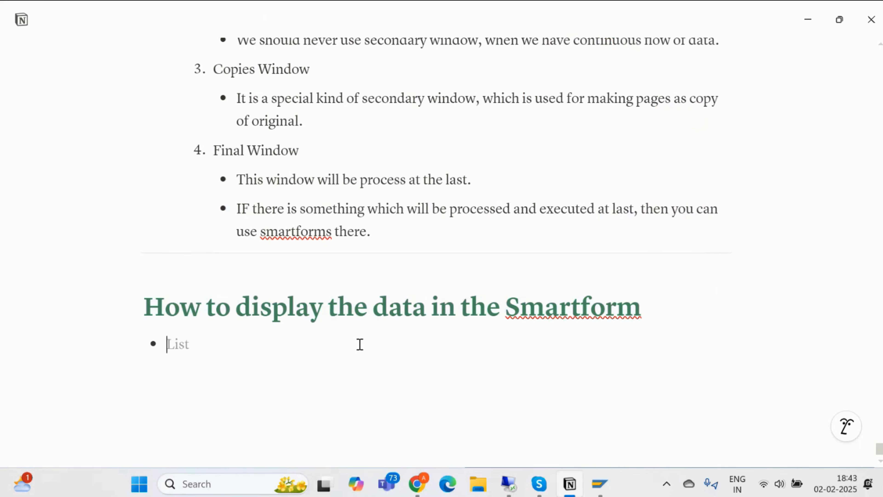
type("Texts are u")
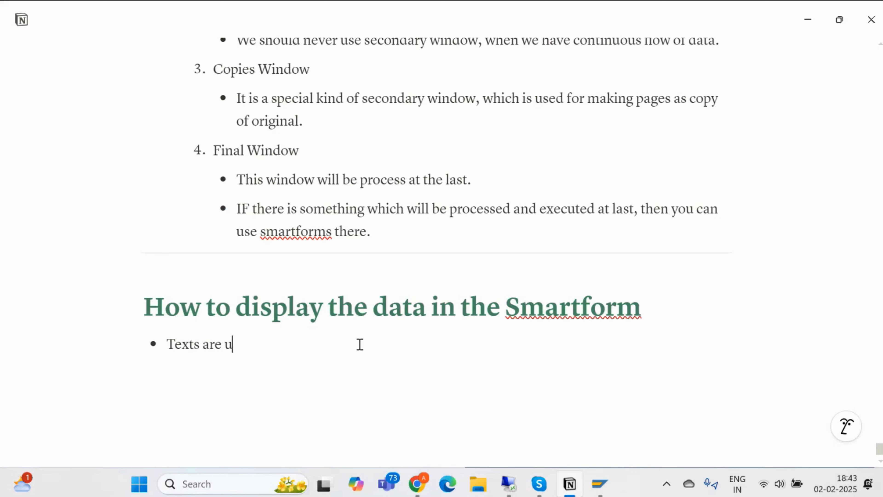
type("sed to displ")
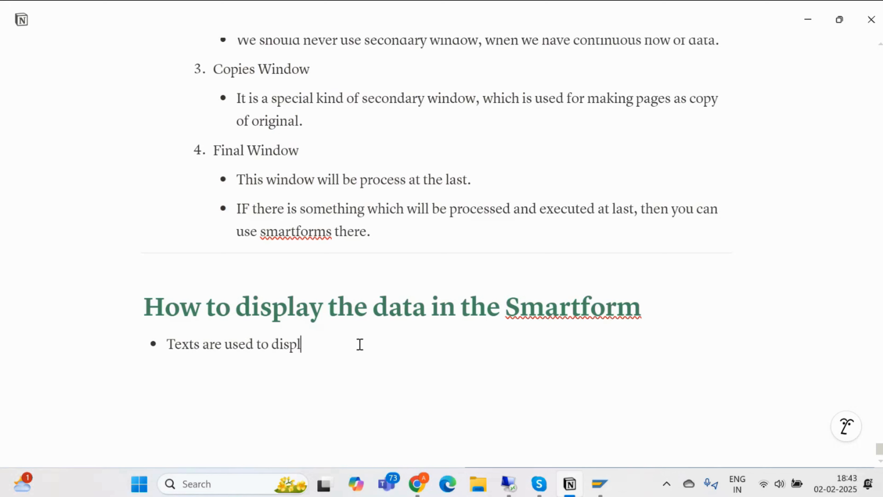
type("ay the output value ")
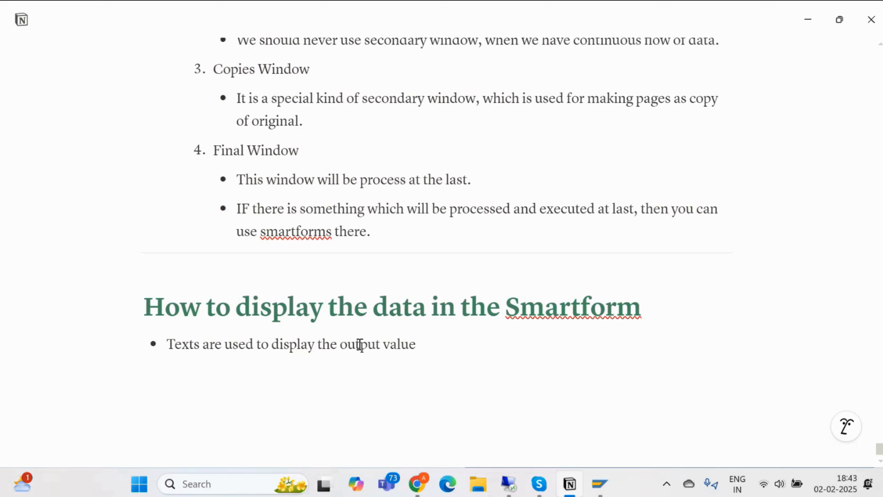
type("on the outp")
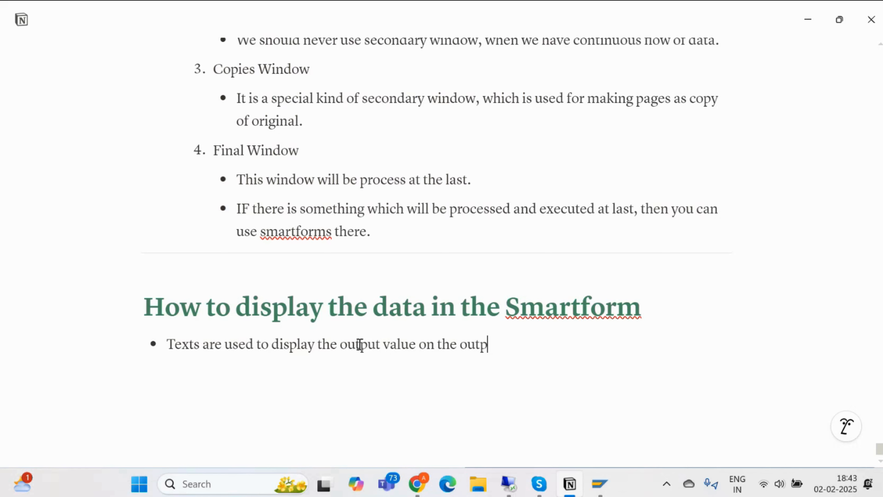
type("ut of smartforms")
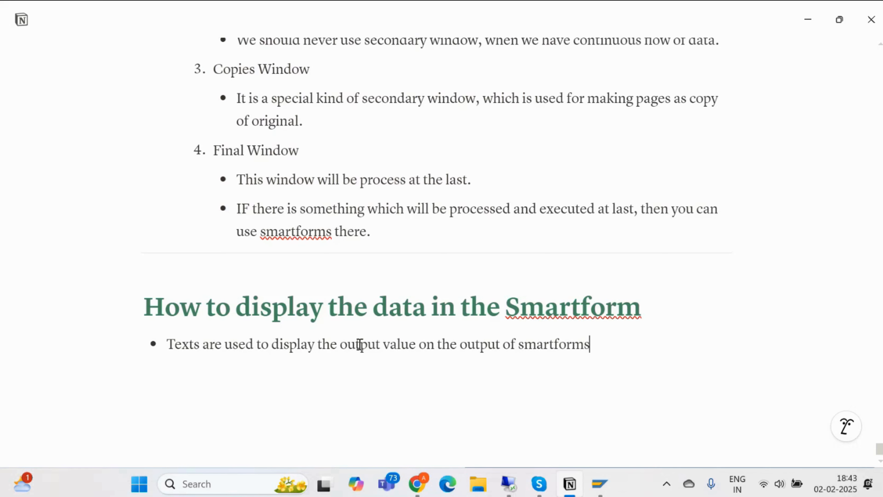
- Add a Heading 3 nested under the texts bullet with the text "Types of Texts in Smartforms"
scroll(360, 344, "down", 1)
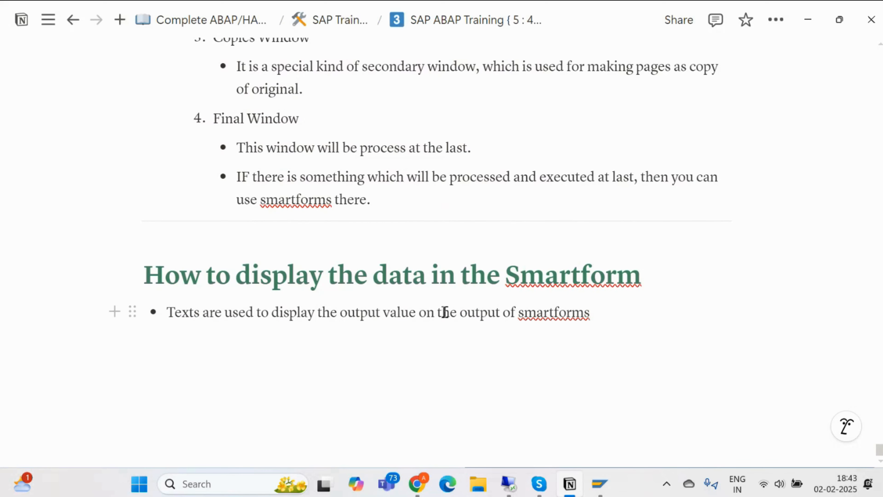
key("Return")
type("/h")
key("Down")
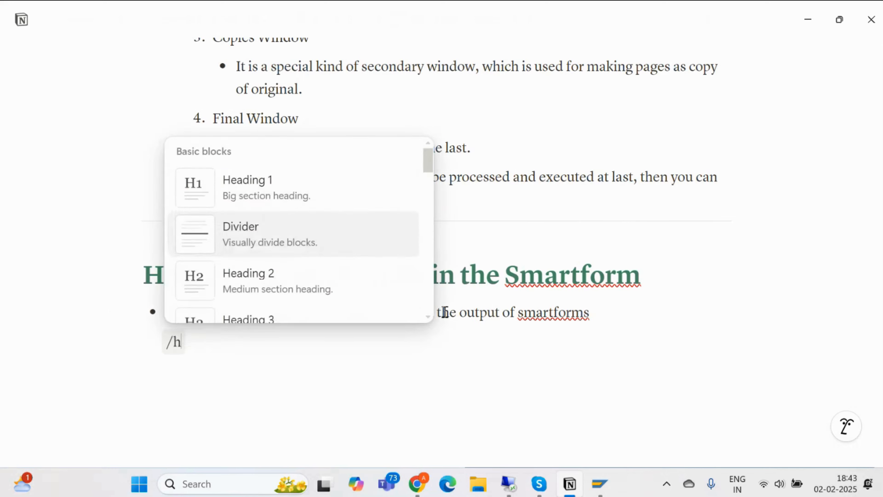
key("Down")
key("Down")
key("Return")
type("Ty")
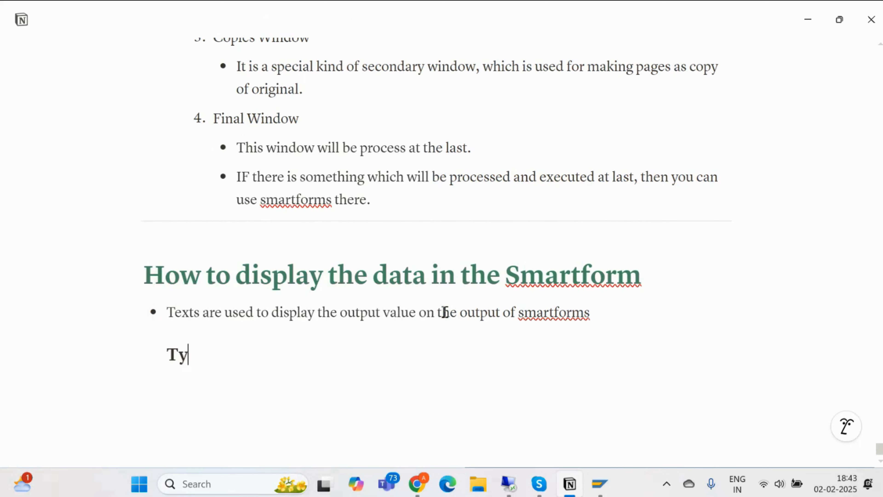
type("pes of Te")
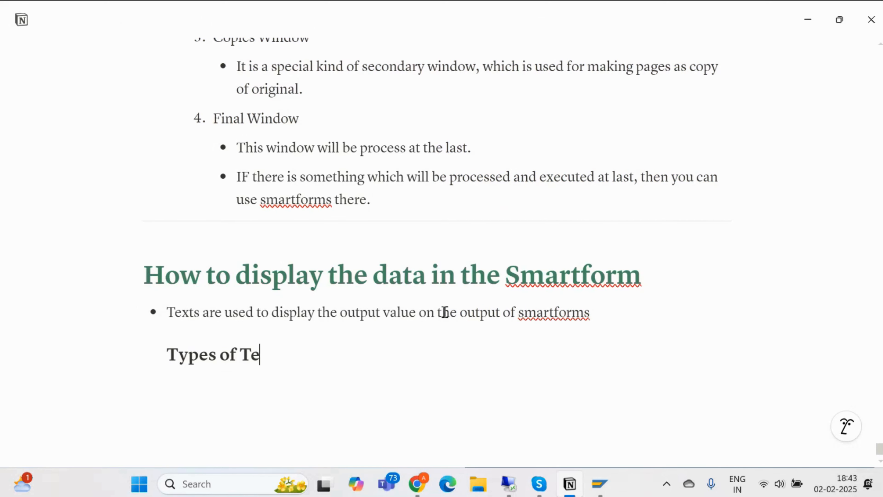
type("xts in ")
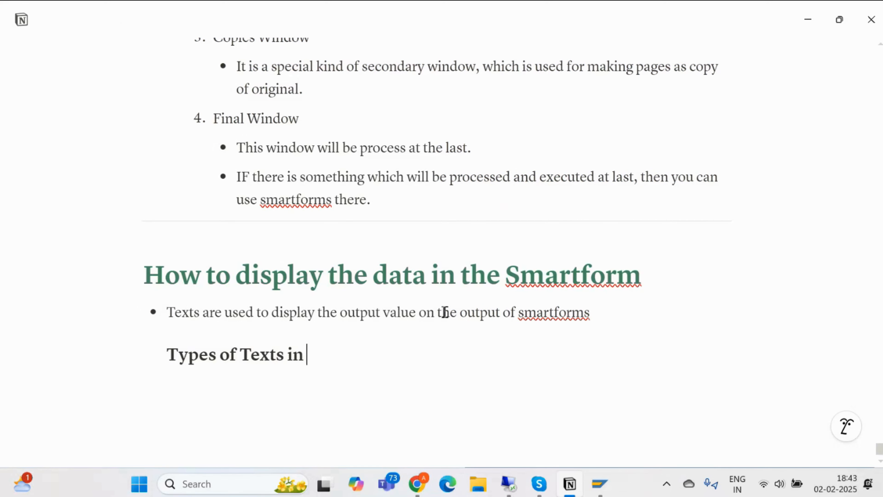
type("Smartforms")
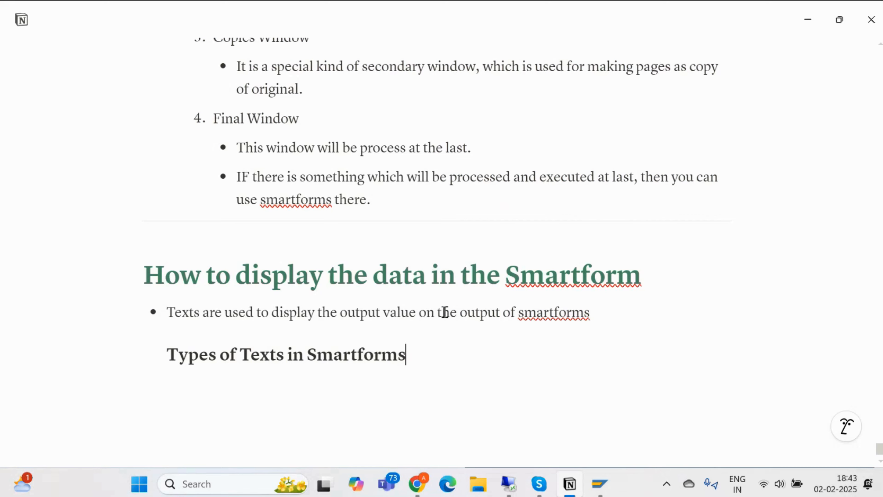
- Start a numbered list under the "Types of Texts in Smartforms" heading with the item "Text Element"
key("Return")
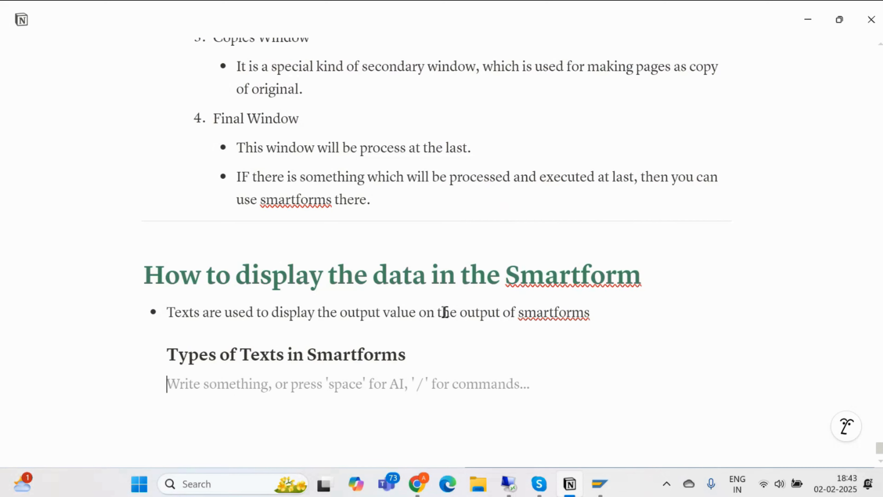
type("1. T")
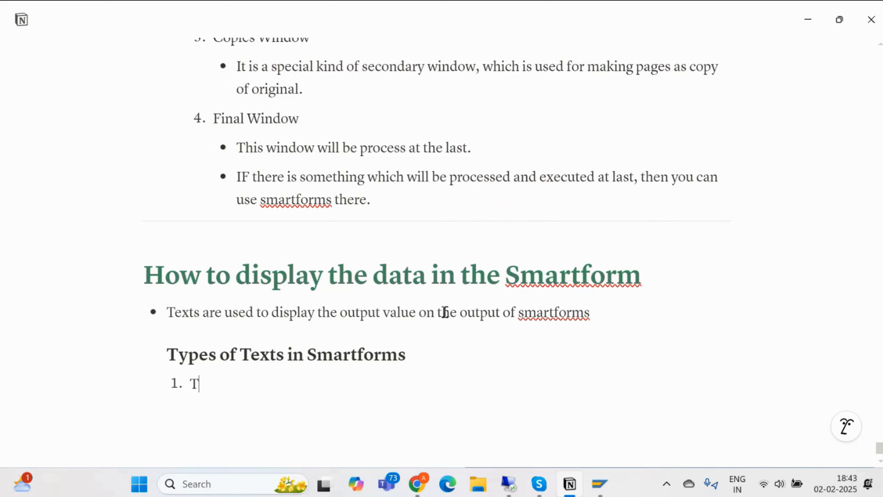
type("ext Element")
- Add a nested bullet under the Text Element item: "They are not reusable texts."
key("Return")
key("Return")
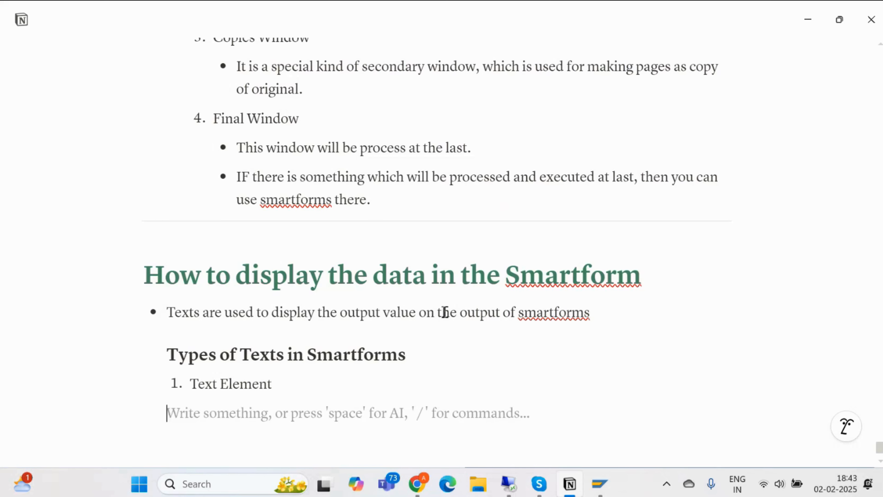
key("Tab")
type("-")
scroll(445, 311, "down", 1)
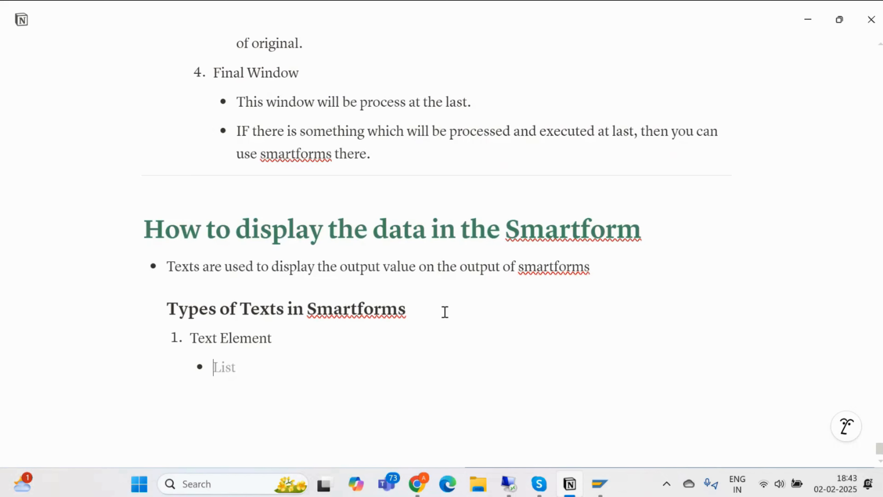
type("They are")
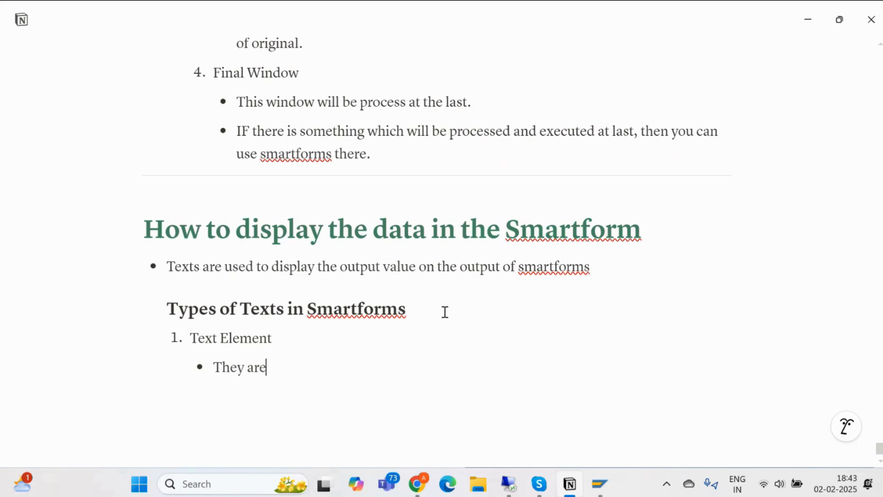
type(" not reus")
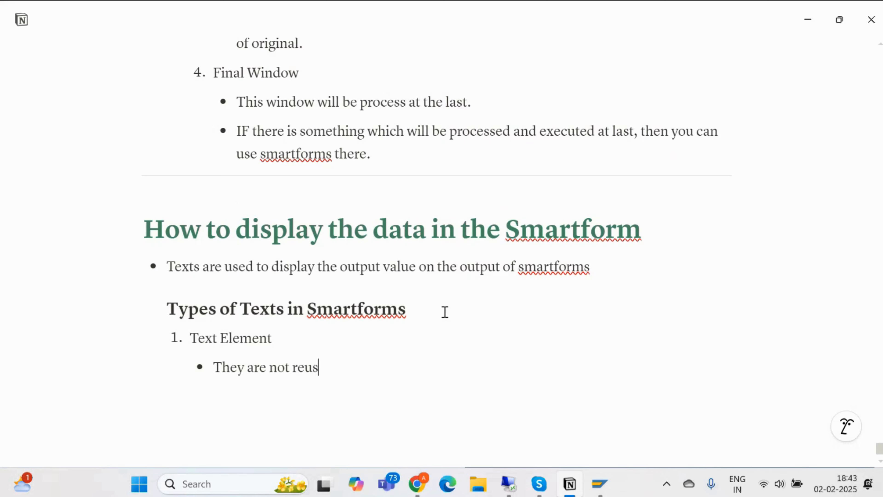
type("able texts.")
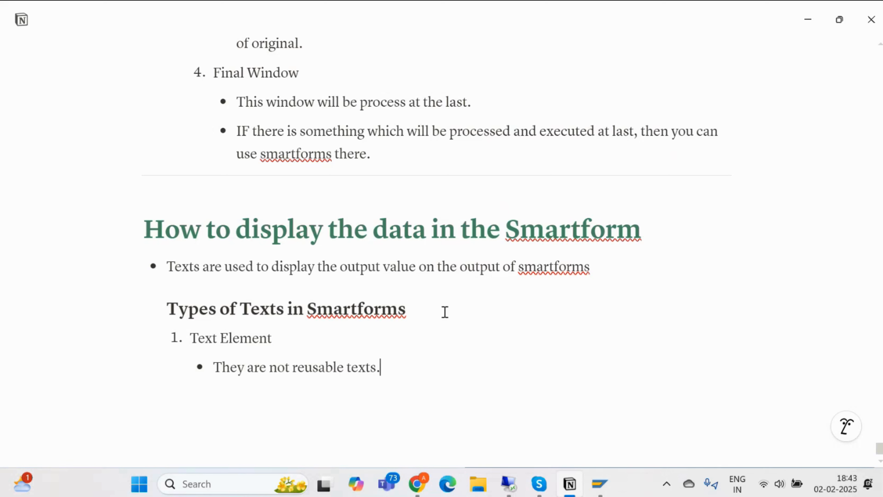
- Add a second bullet under Text Element beginning "They are dedicated to only"
key("Return")
type("They")
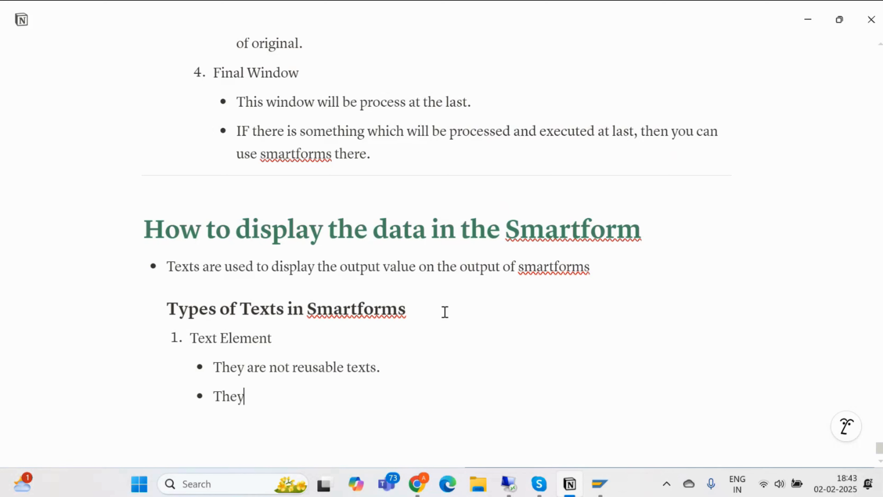
type(" are dedica")
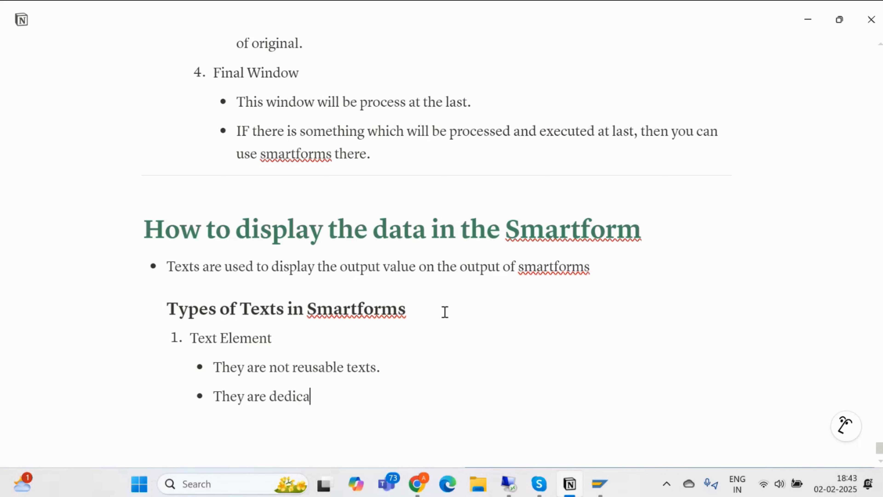
type("c")
key("BackSpace")
type("ted t")
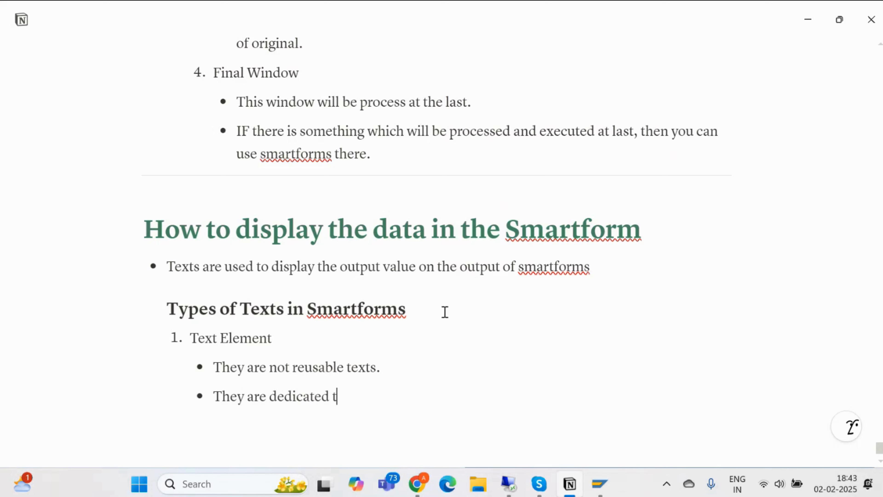
type("o only on")
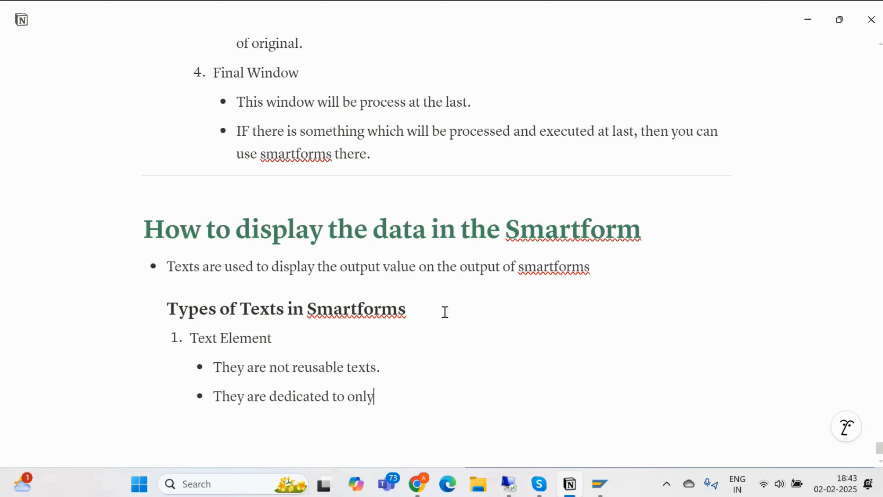